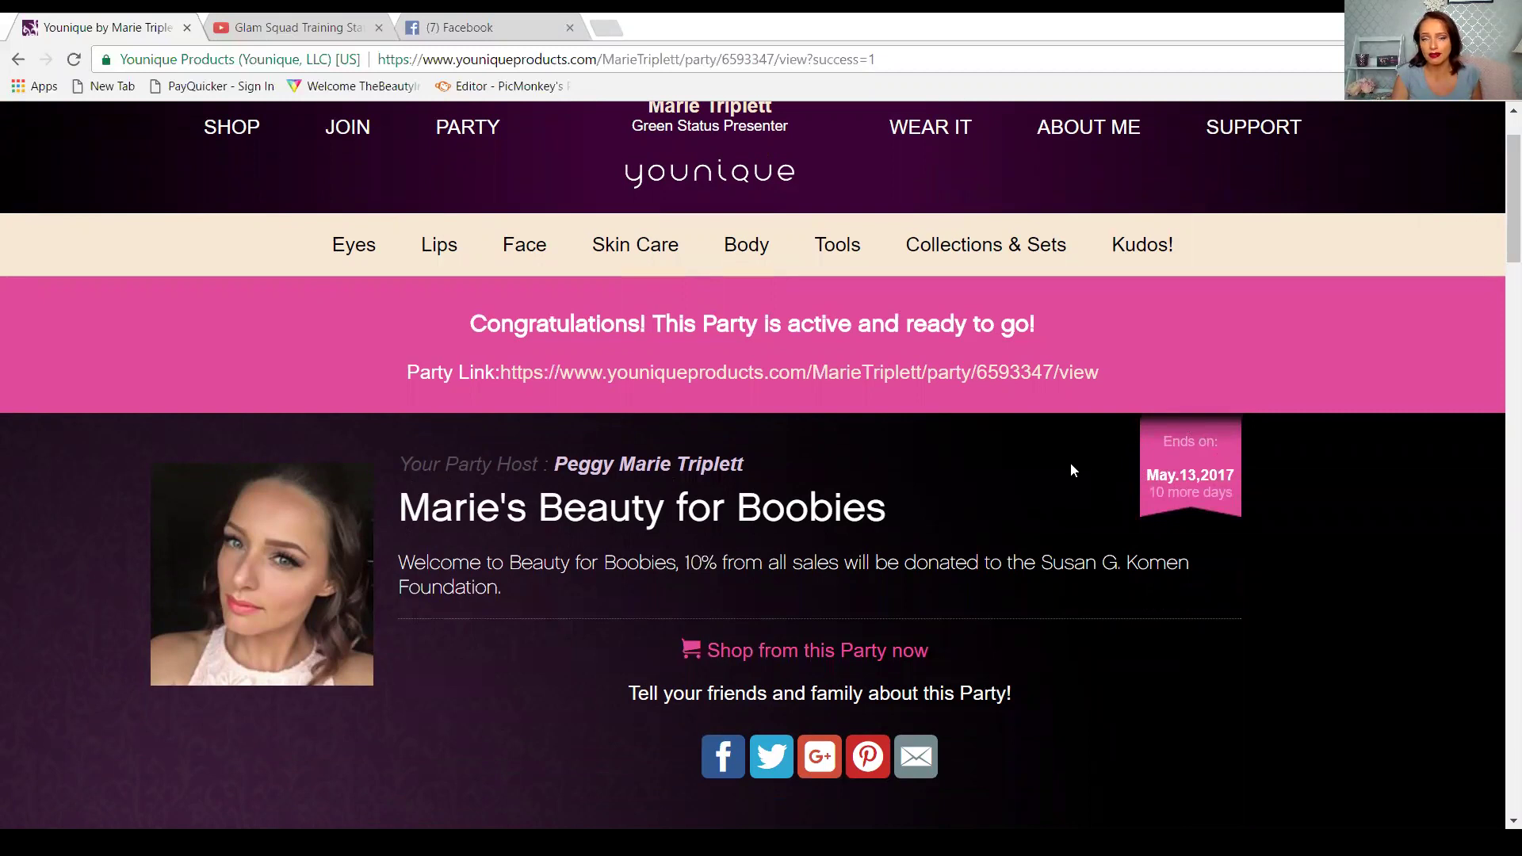
Step: Scroll down the active Beauty for Boobies party page on the Younique site
scroll(1069, 463, down, 1)
scroll(1077, 467, down, 1)
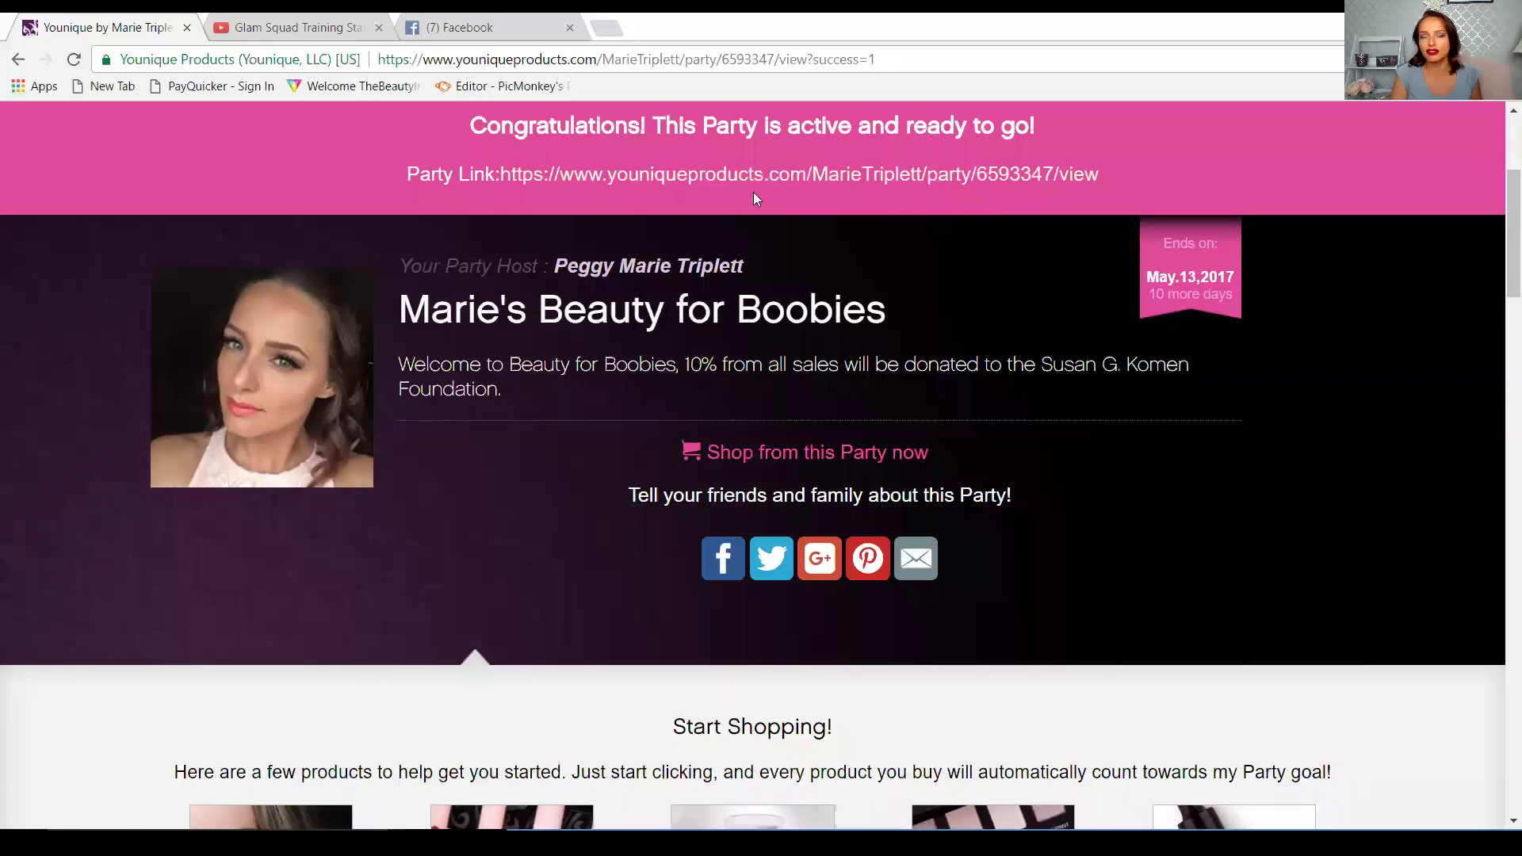
scroll(748, 200, up, 1)
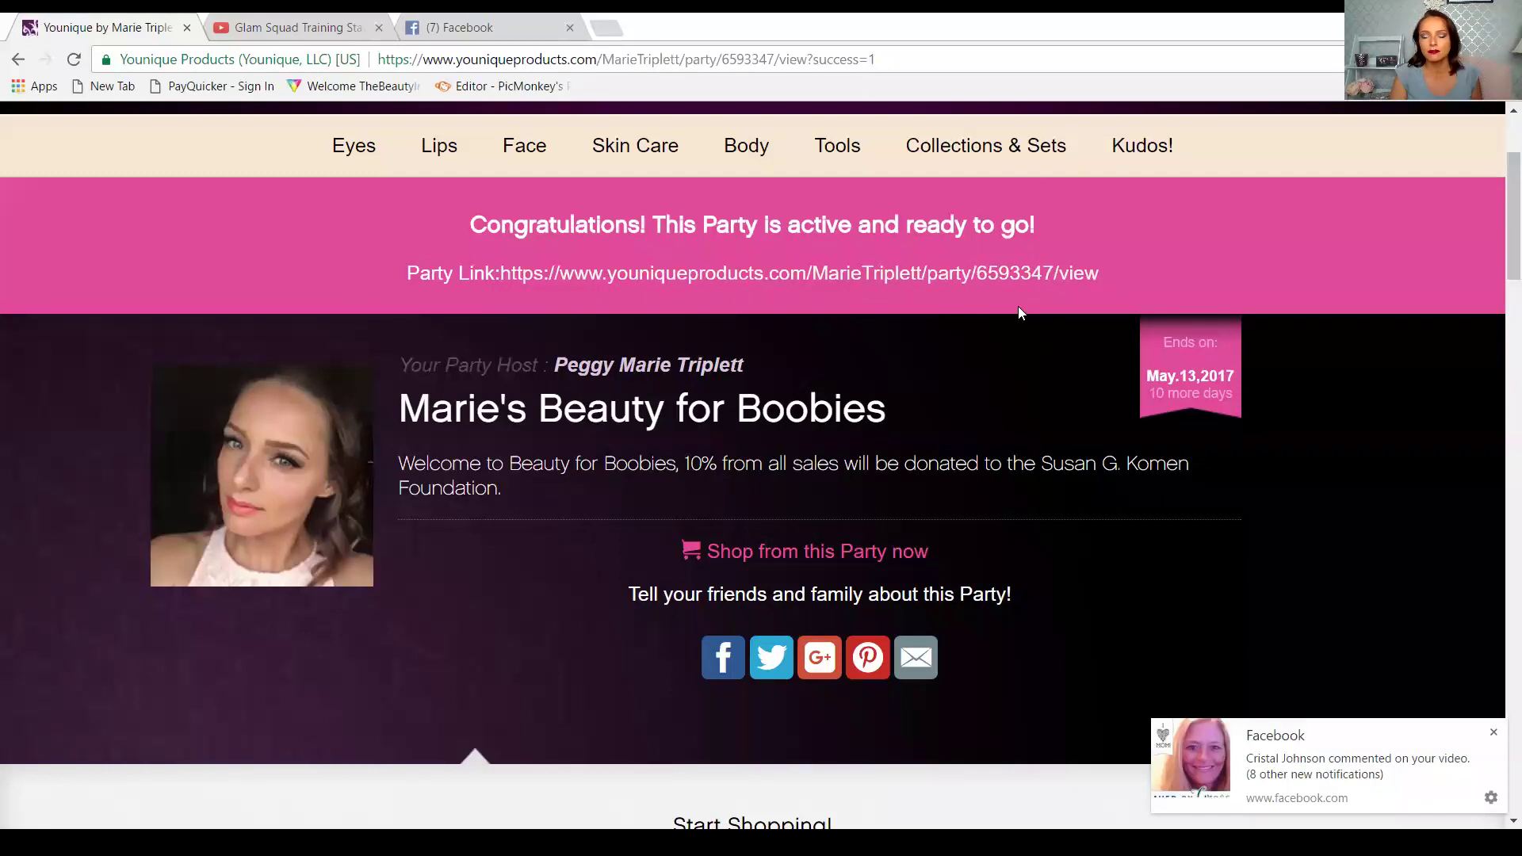
scroll(947, 277, down, 10)
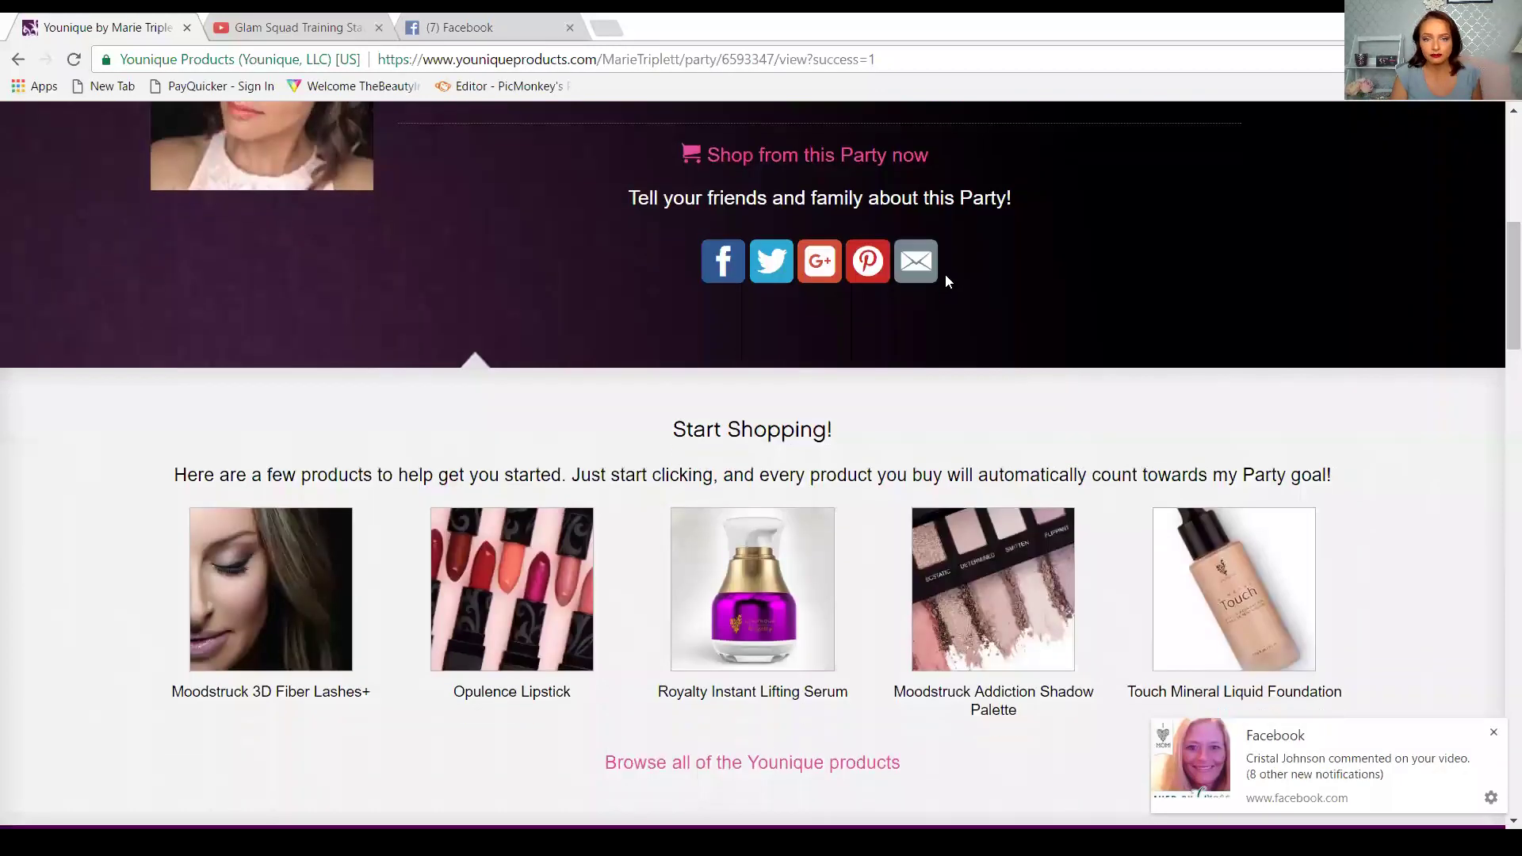
scroll(947, 279, down, 5)
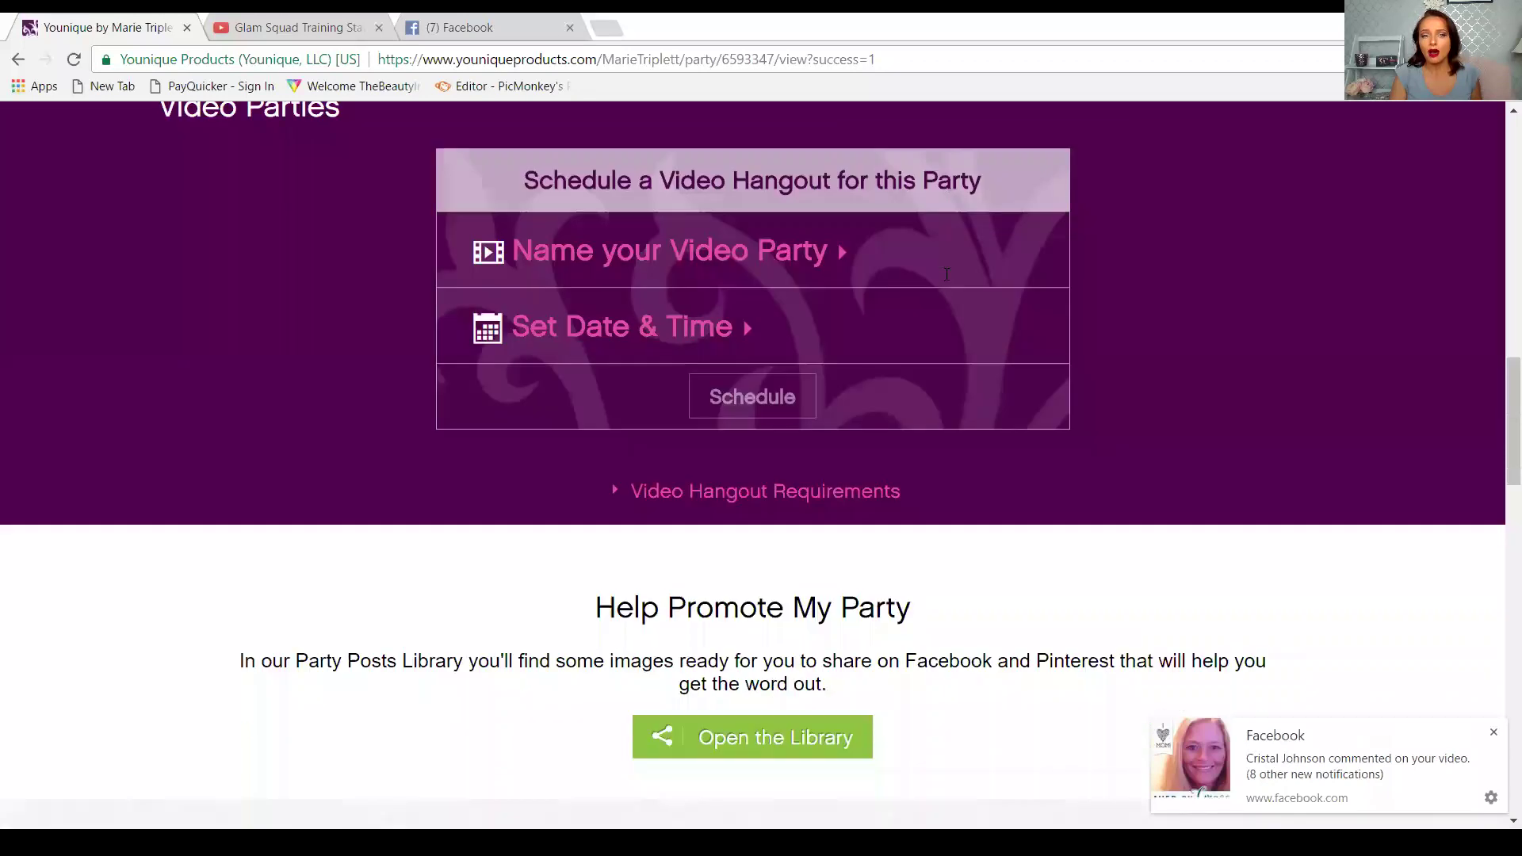
scroll(944, 285, down, 10)
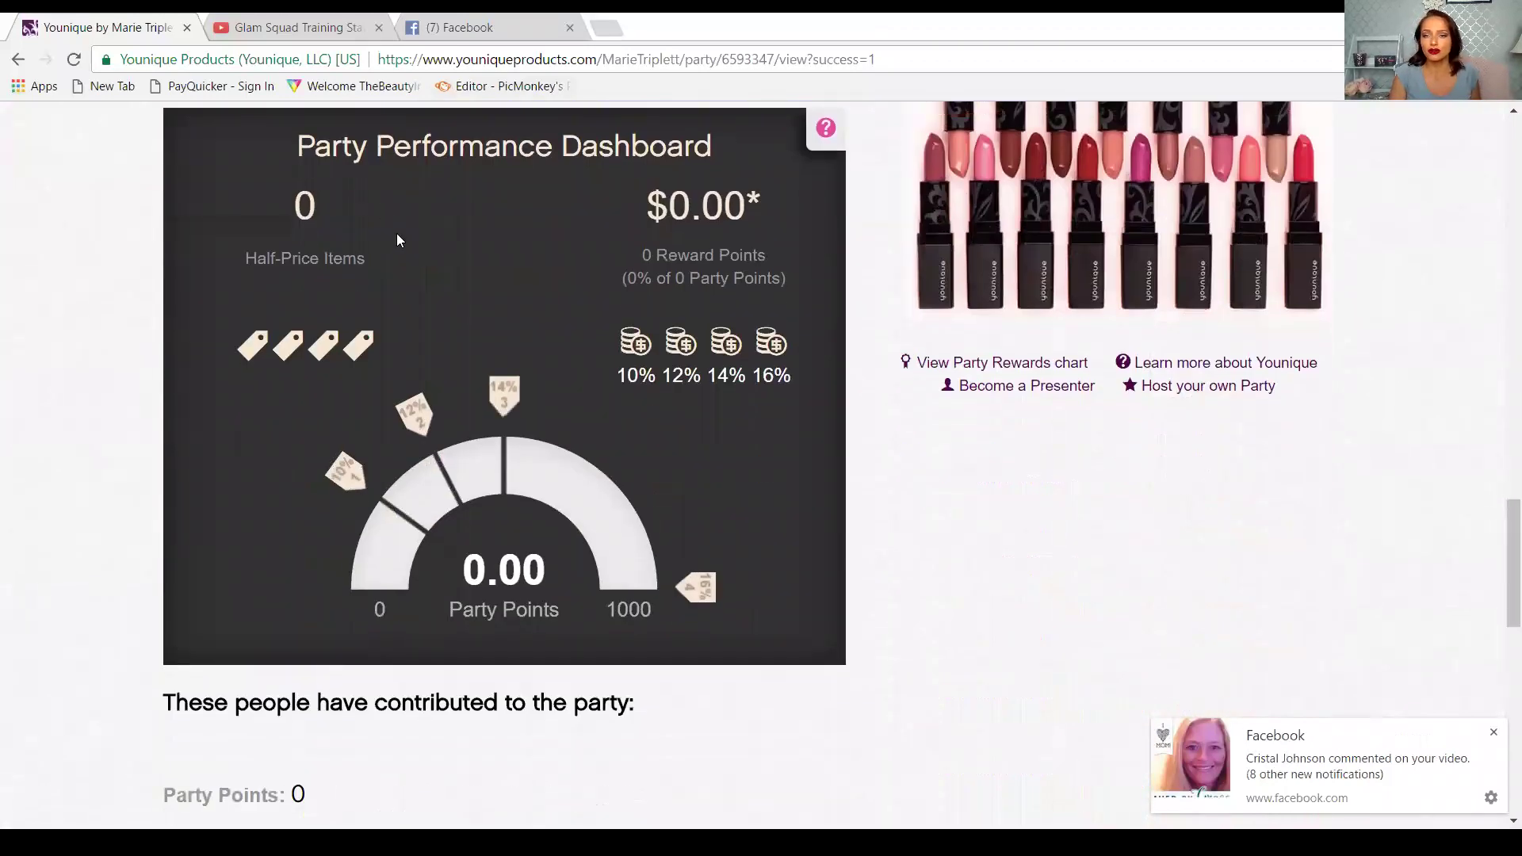
scroll(507, 248, up, 1)
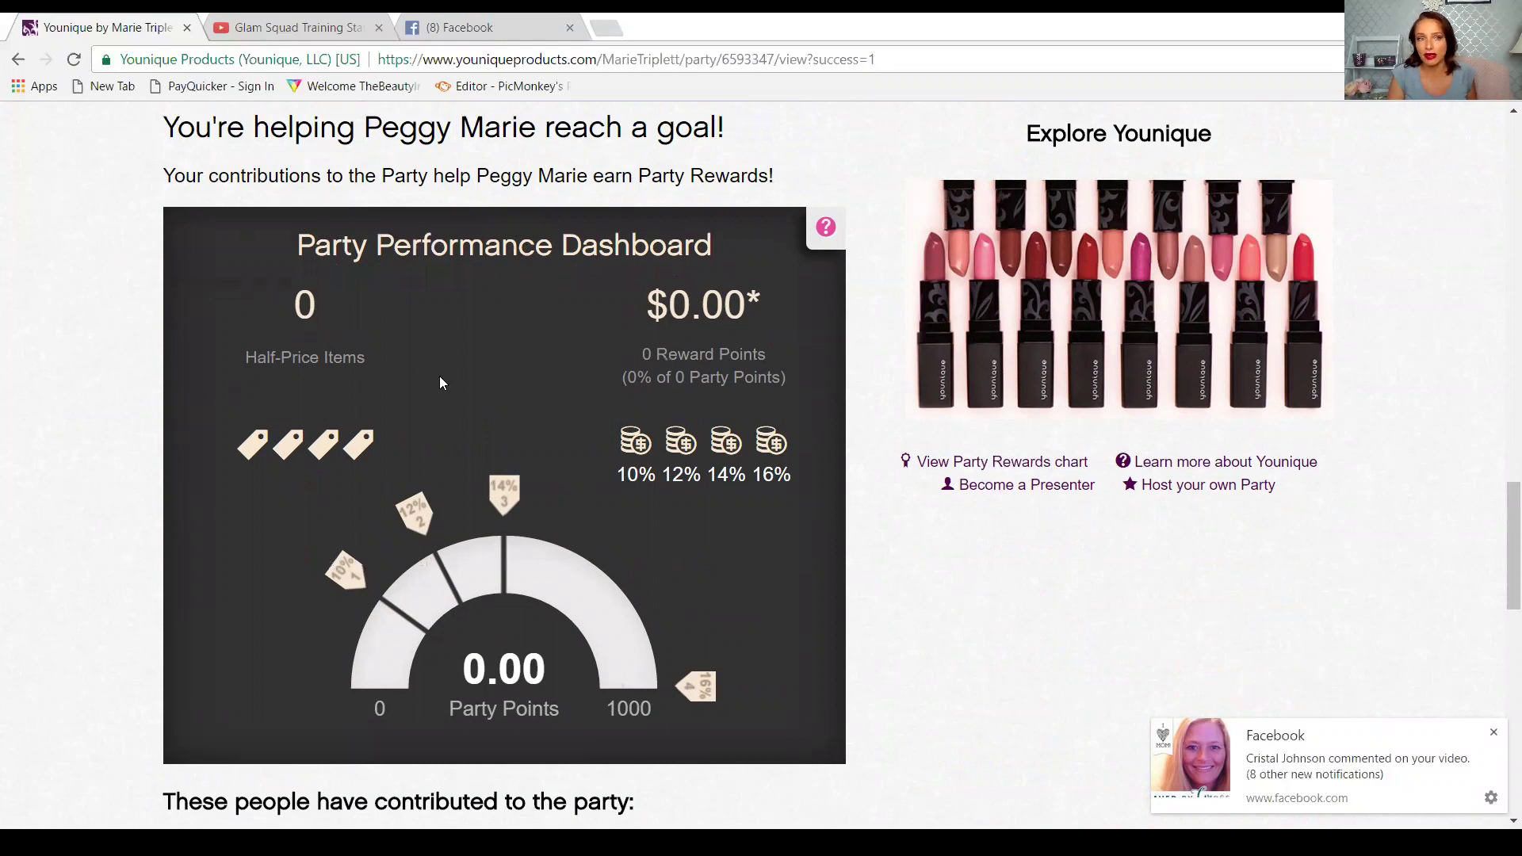
scroll(420, 385, down, 3)
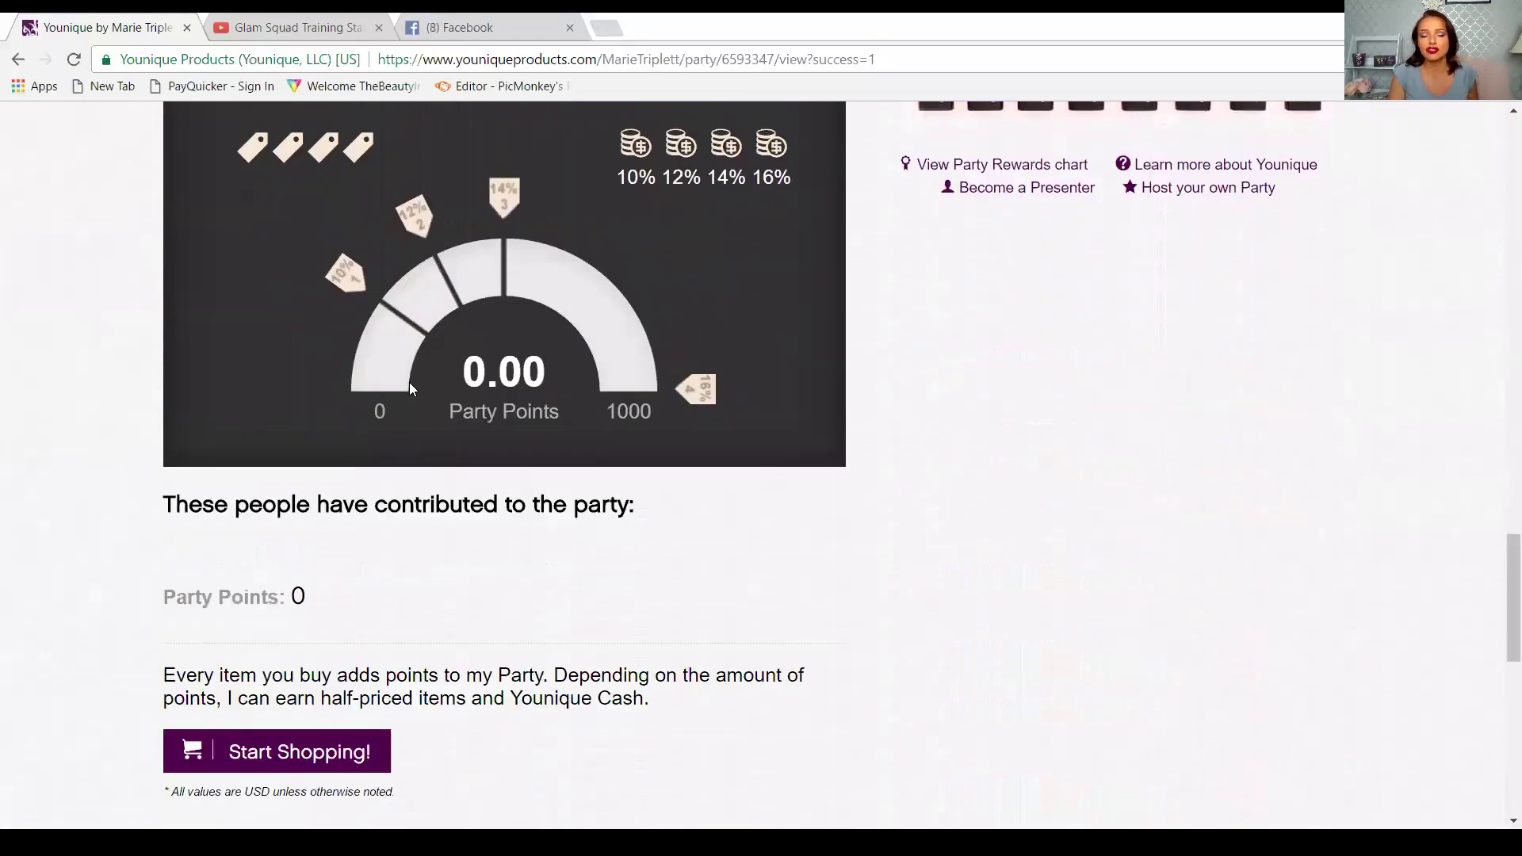
scroll(407, 382, up, 4)
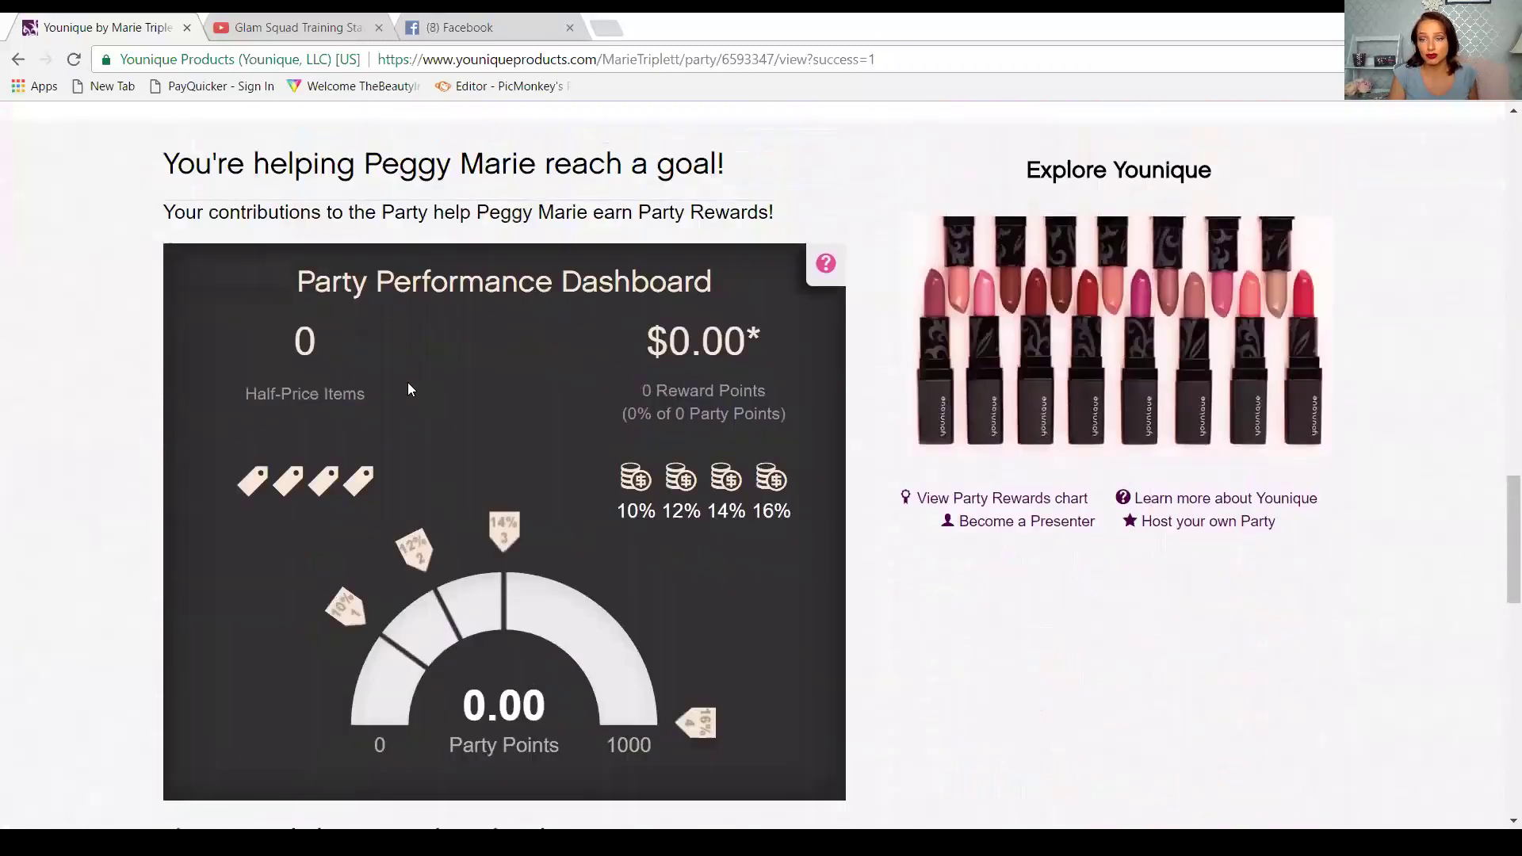
scroll(408, 382, down, 3)
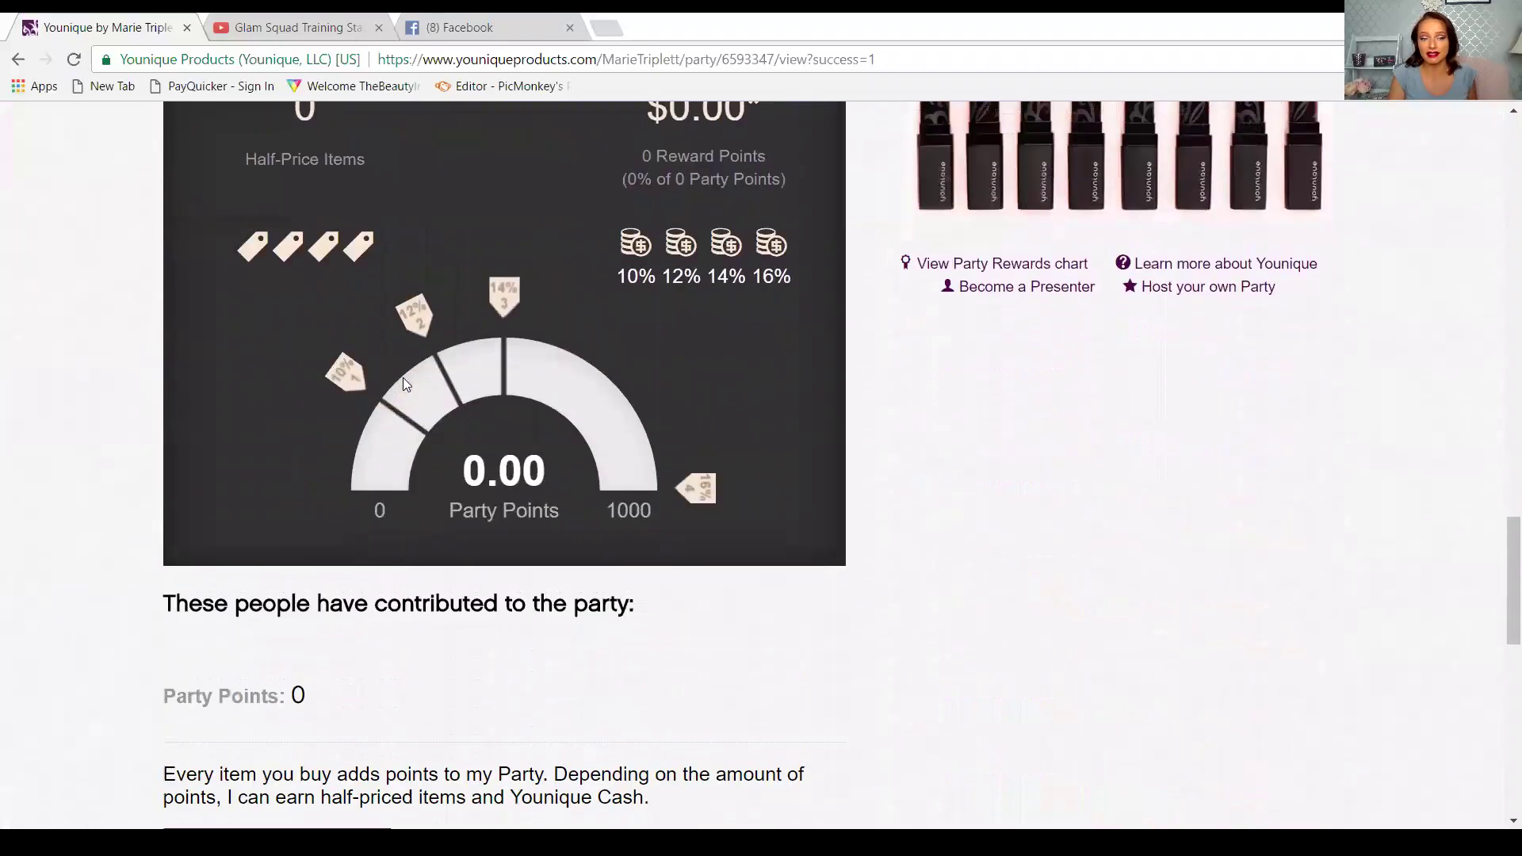
scroll(406, 383, up, 10)
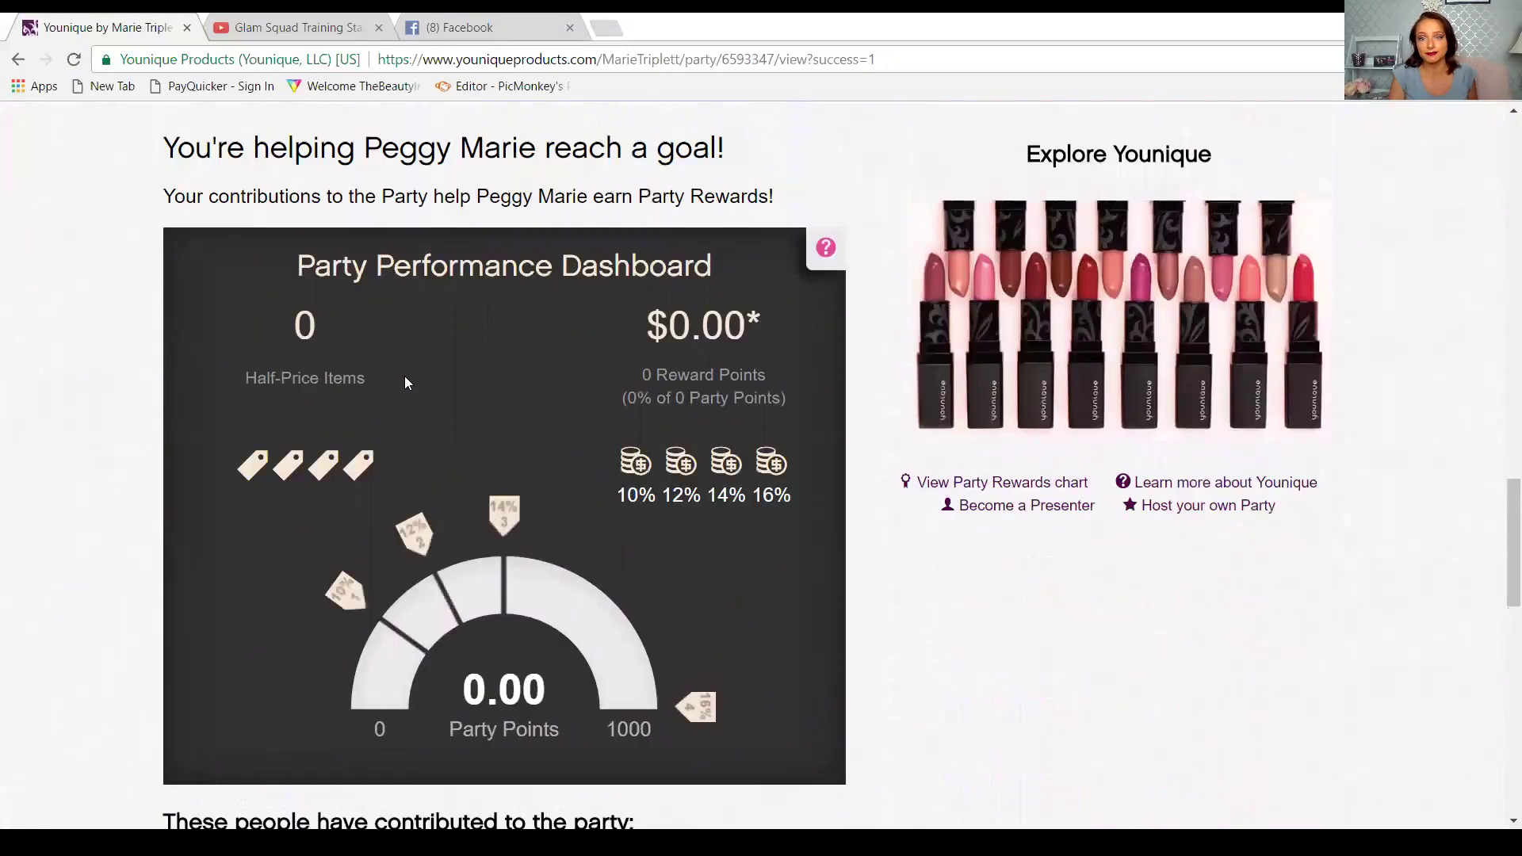
scroll(404, 383, up, 8)
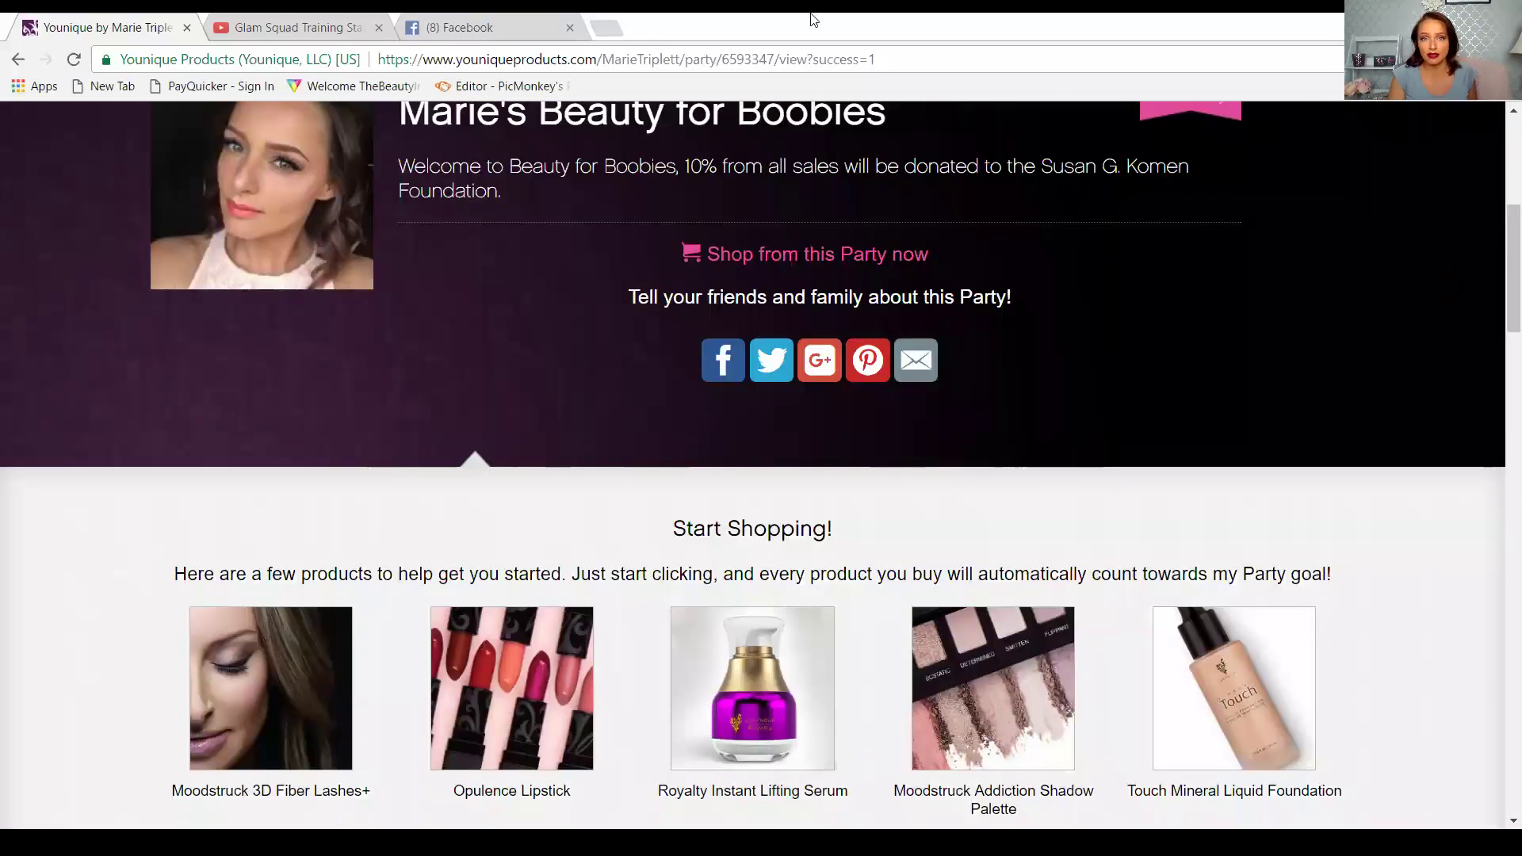
Step: In Facebook, go to Events and start a new private event
click(406, 36)
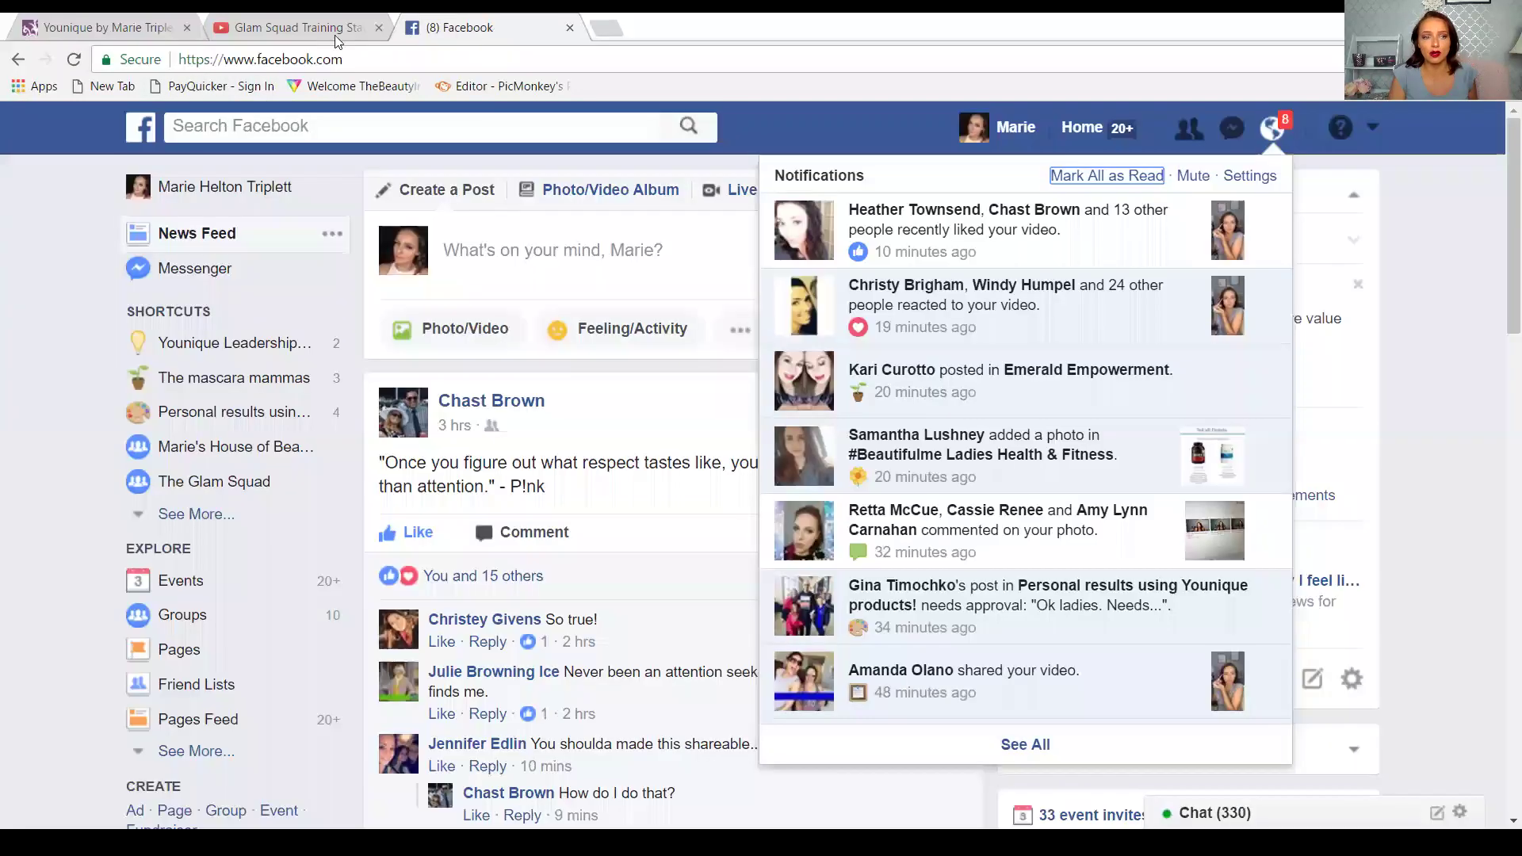
click(92, 242)
scroll(108, 285, down, 3)
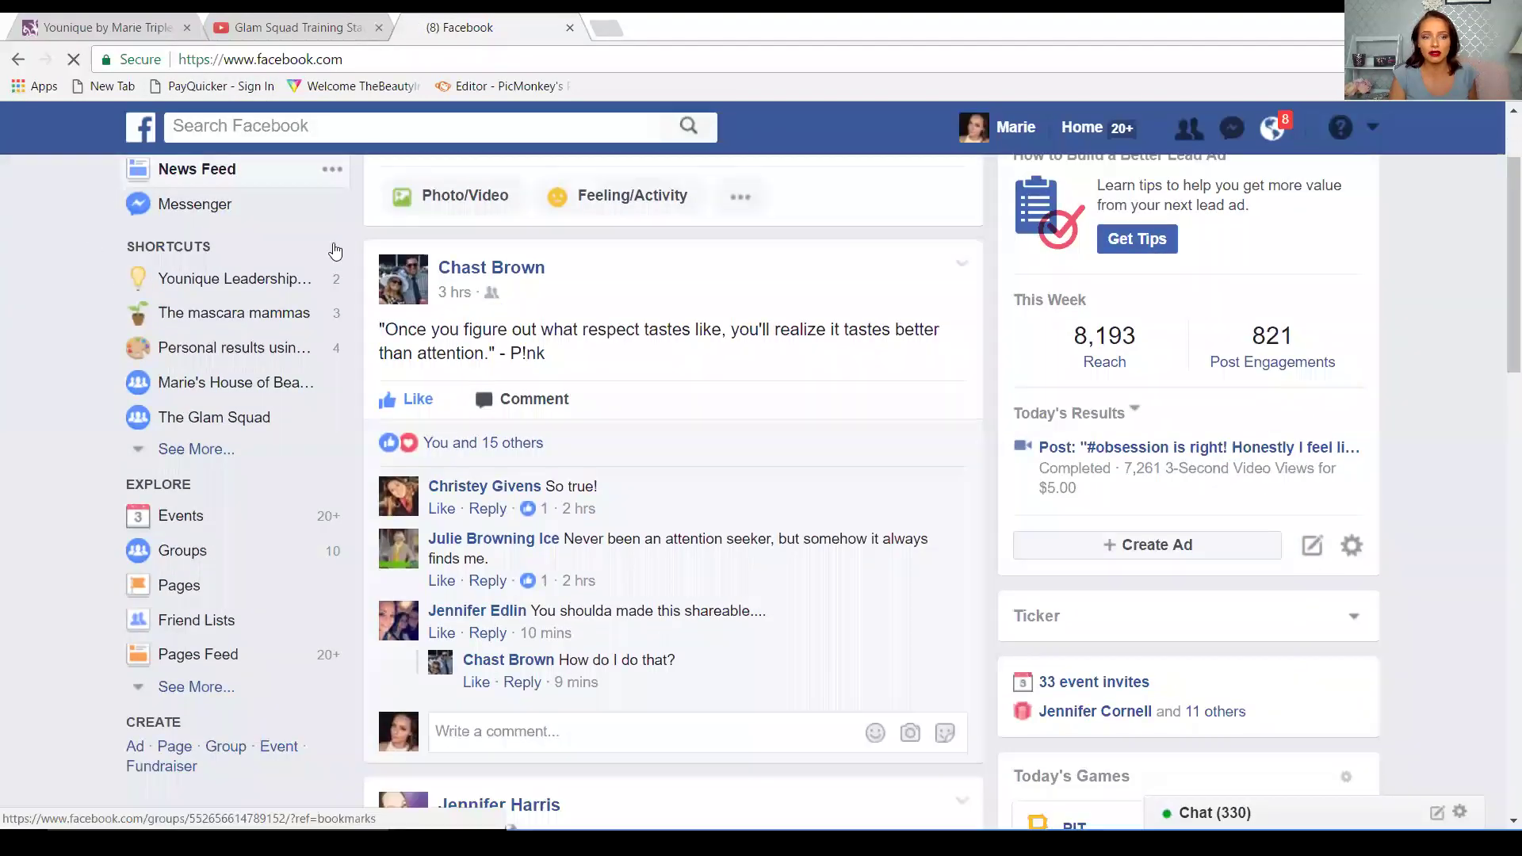
click(191, 527)
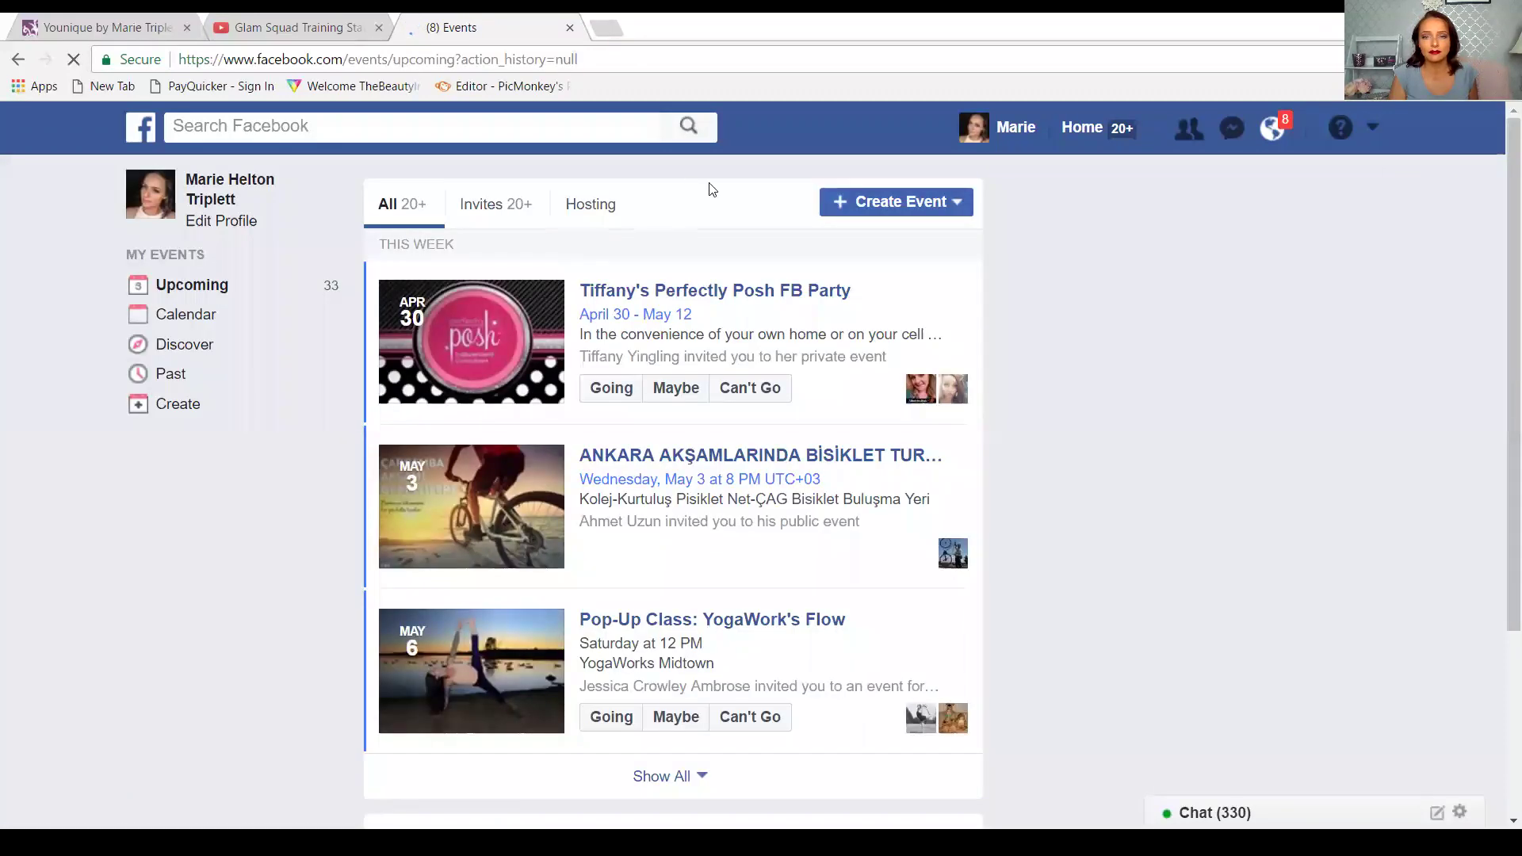
click(877, 203)
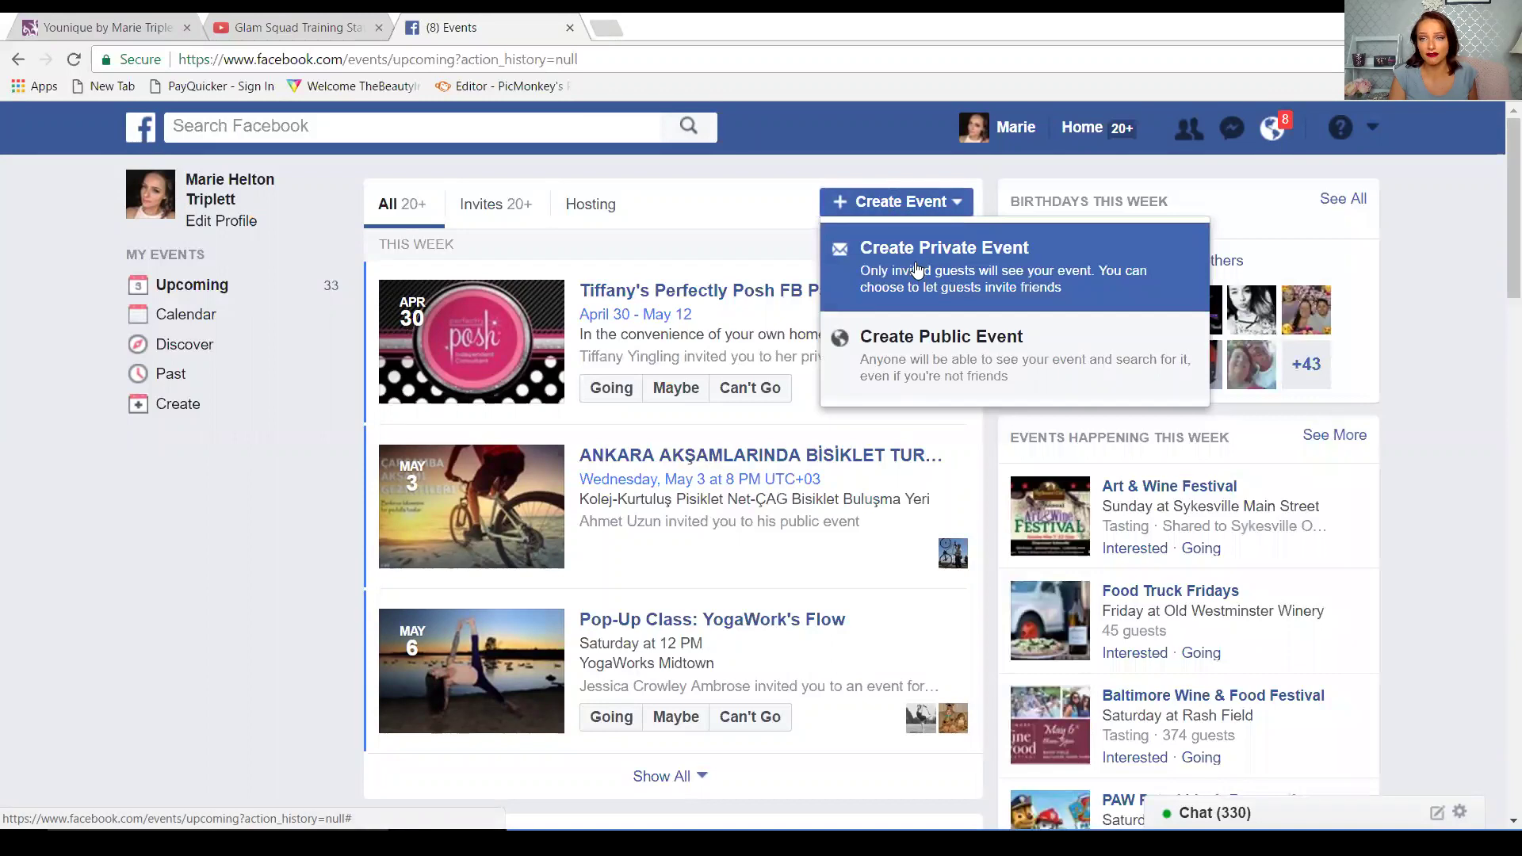
click(916, 269)
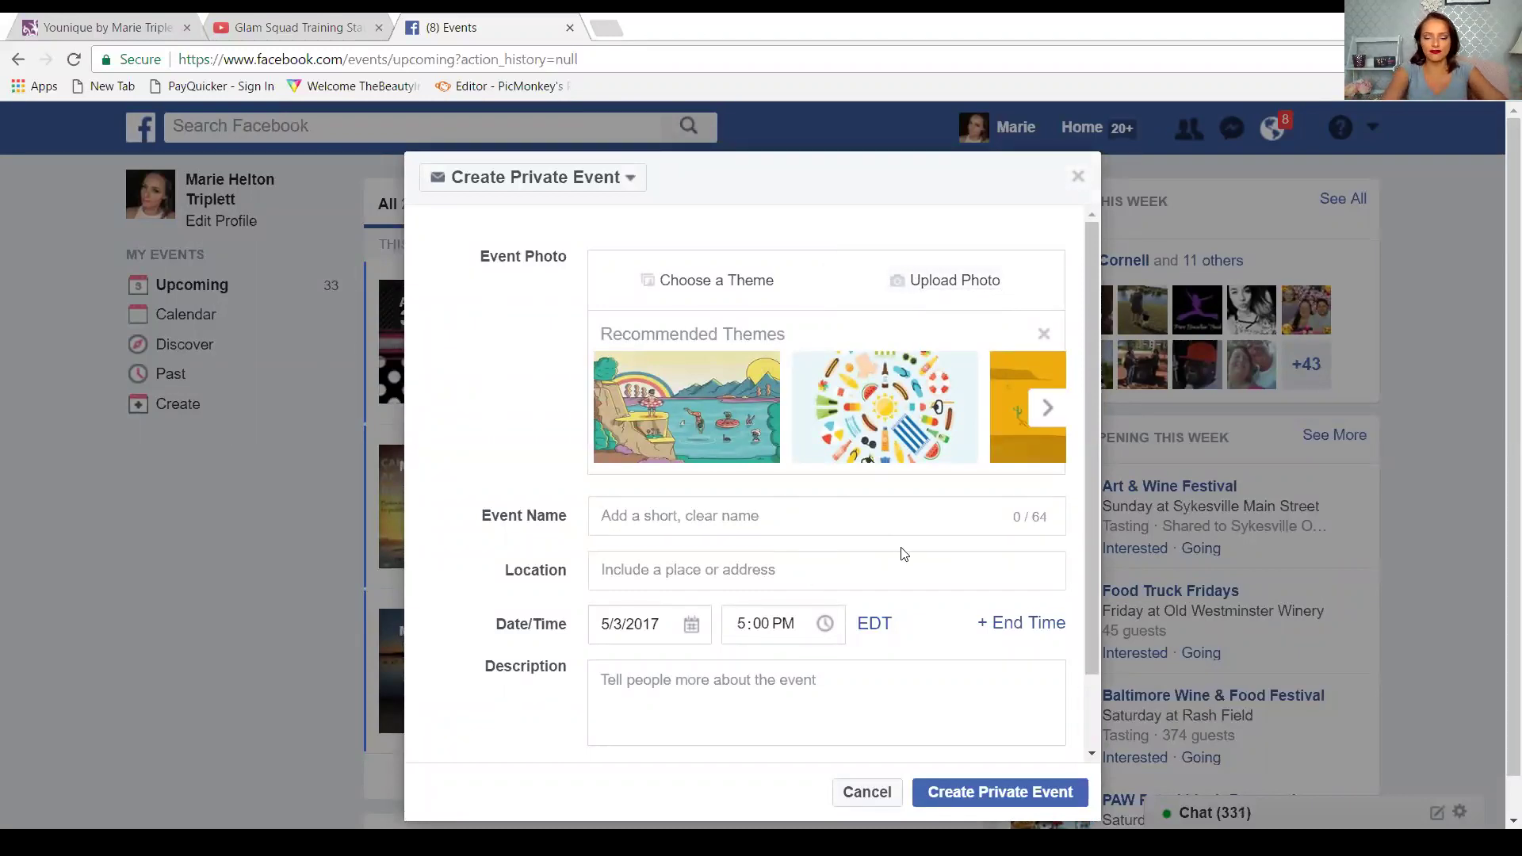
Step: Name the event 'Marie's Beauty for Boobies' and add an end date of May 13
text(Marie)
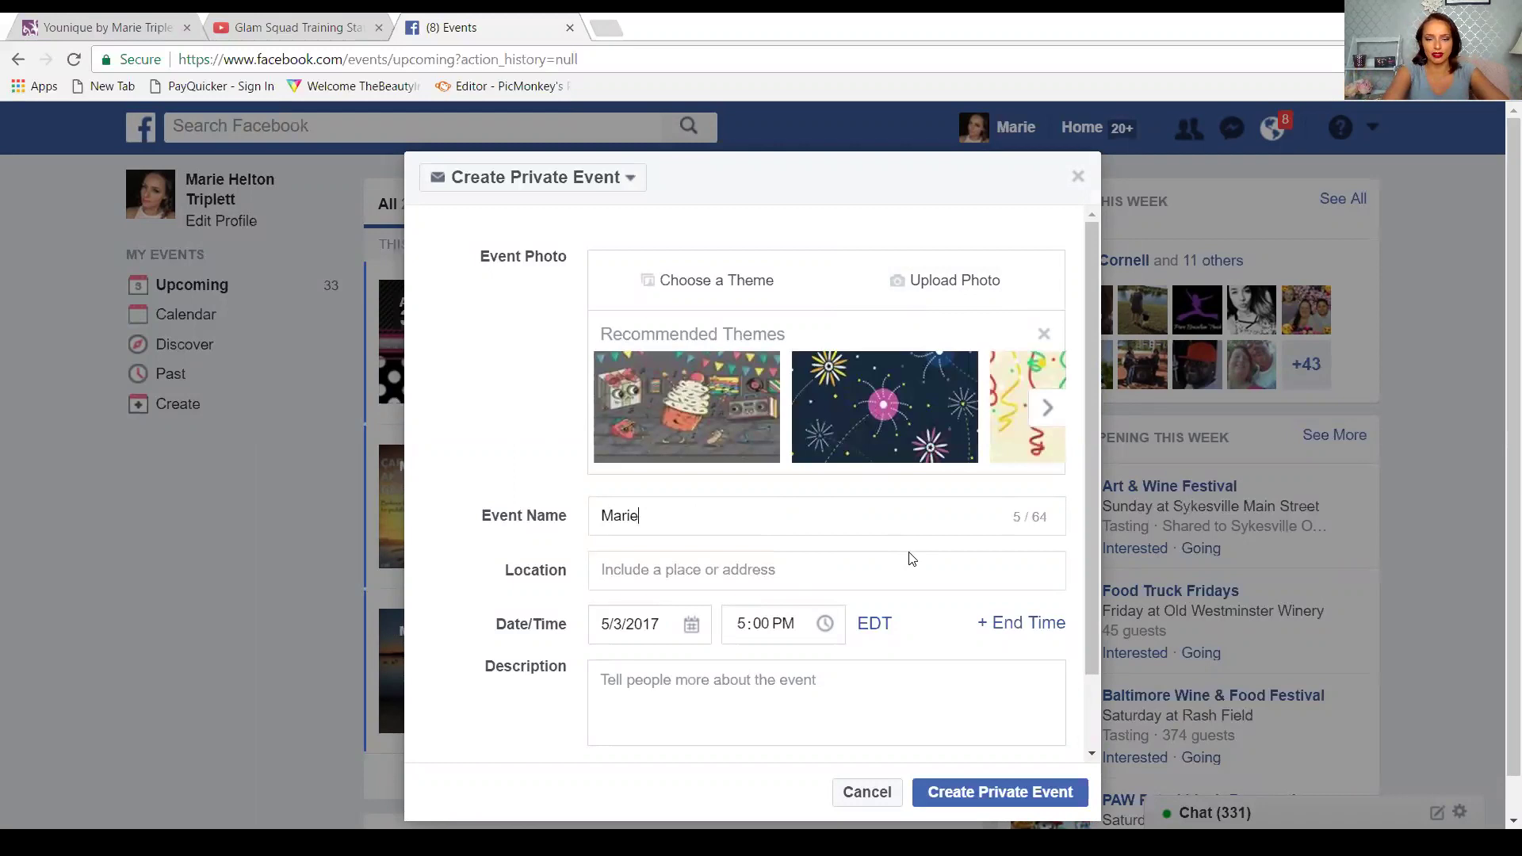
text('s Beauty )
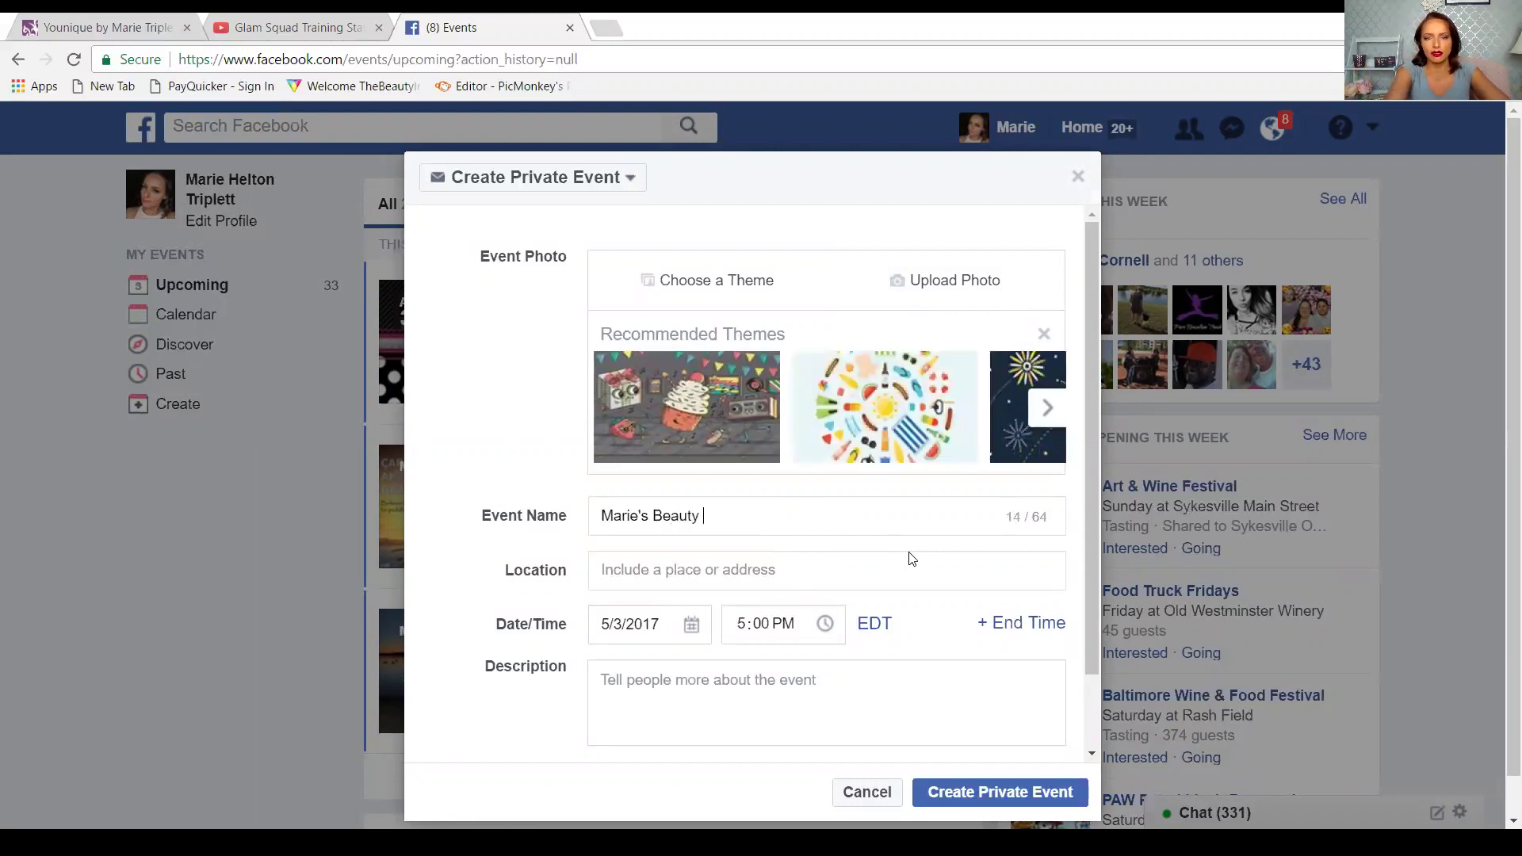
text(for Boobies)
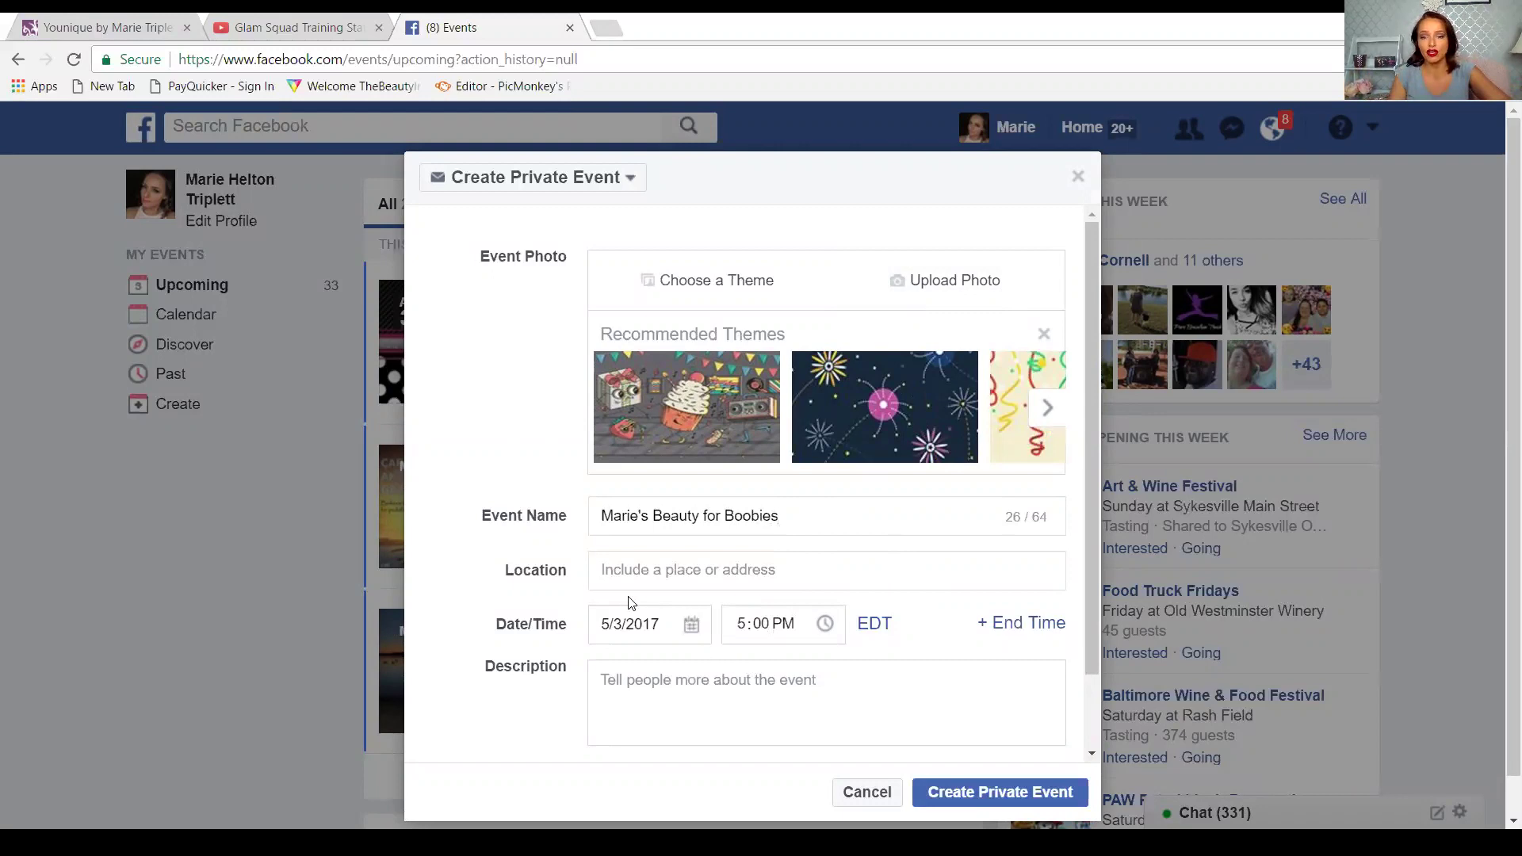
click(1028, 623)
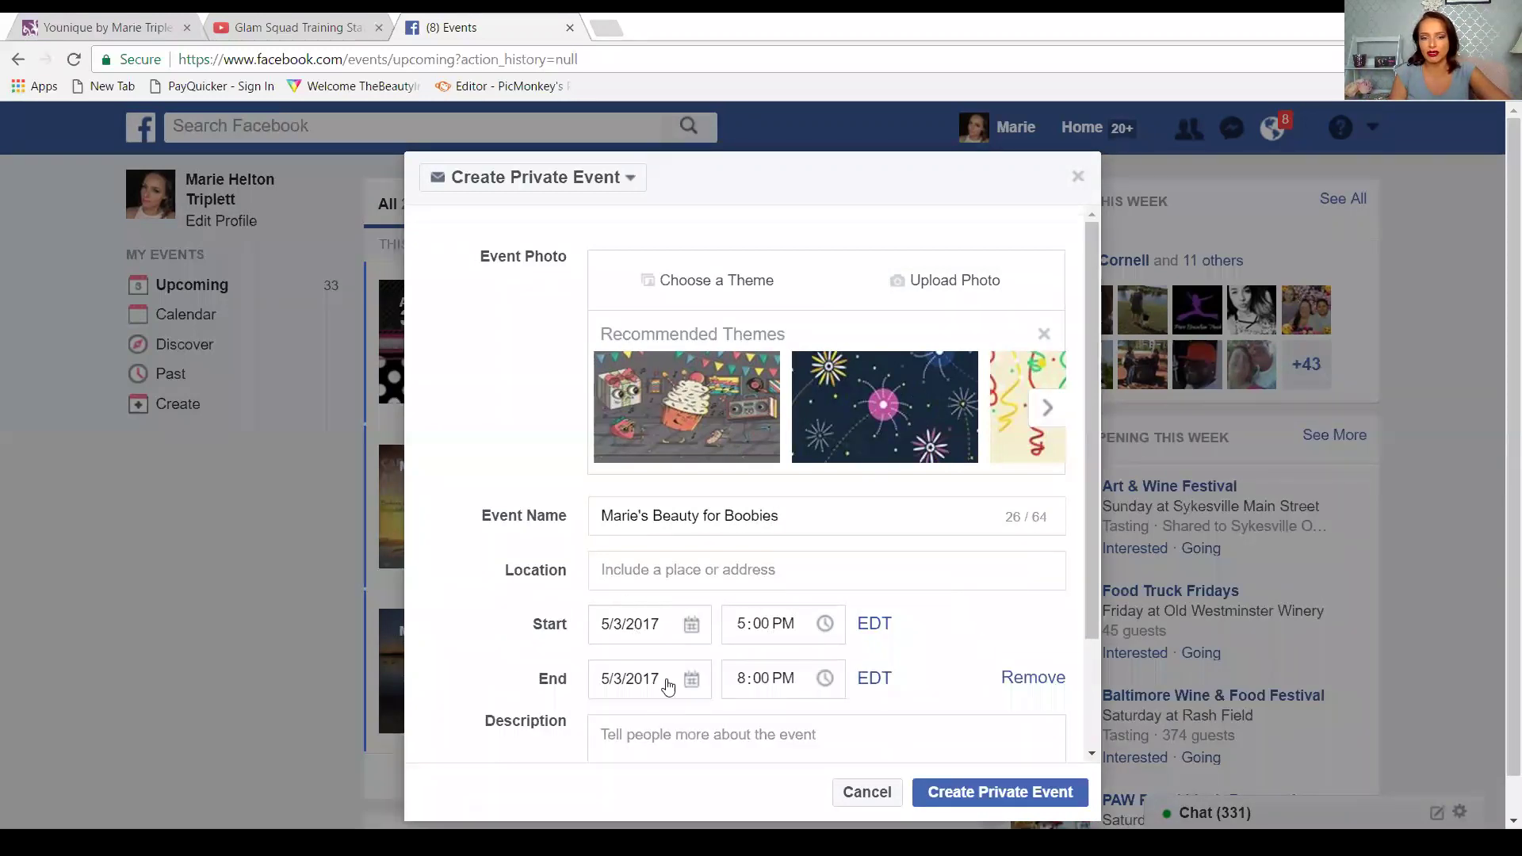
click(699, 694)
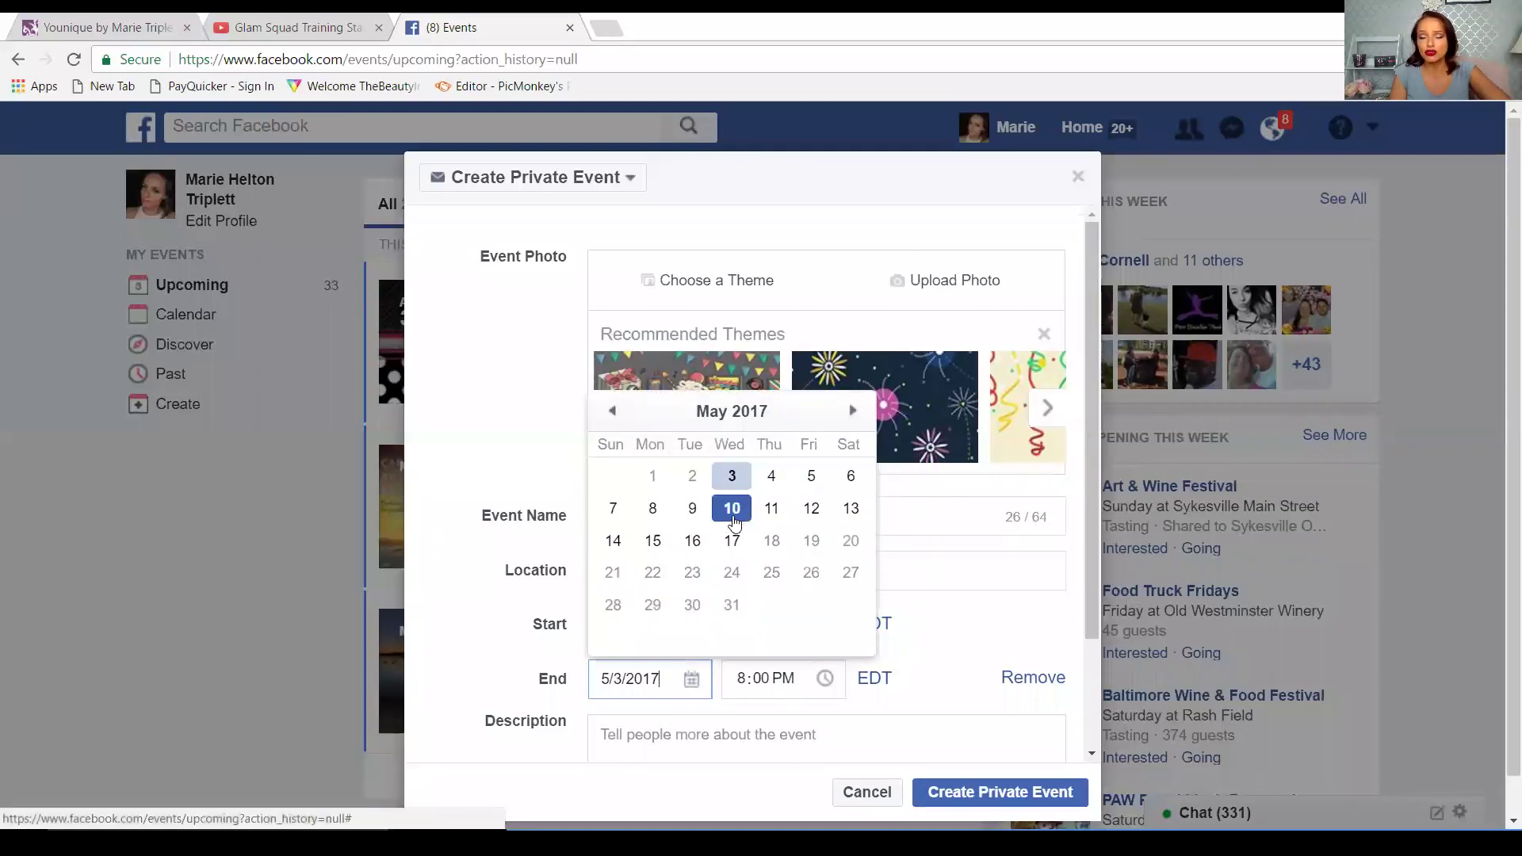
click(853, 511)
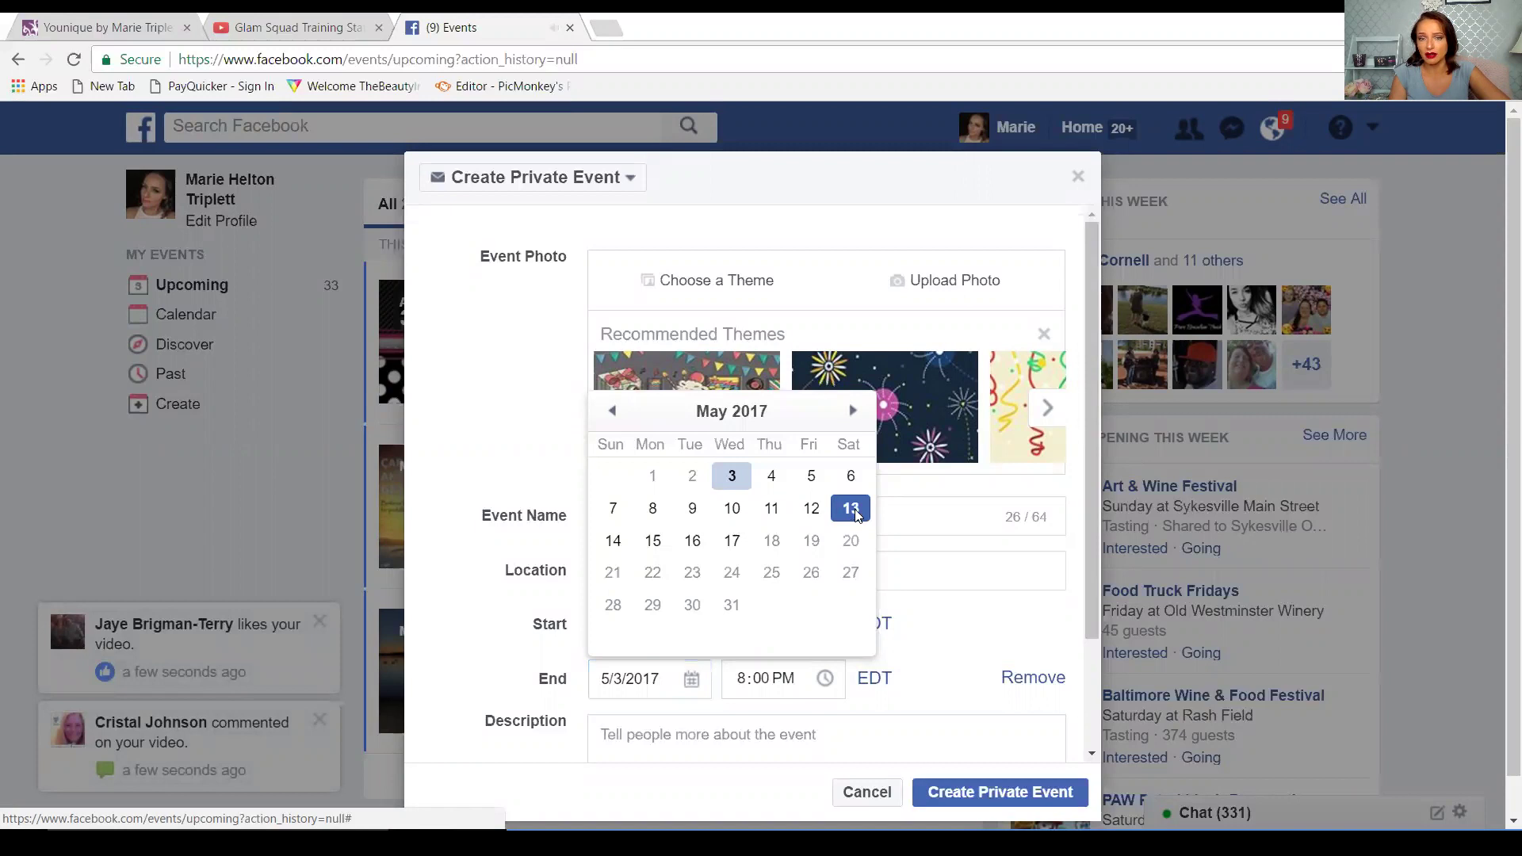
Step: Set the end hour to 9 and add the description 'shop shop & shop some more'
click(740, 684)
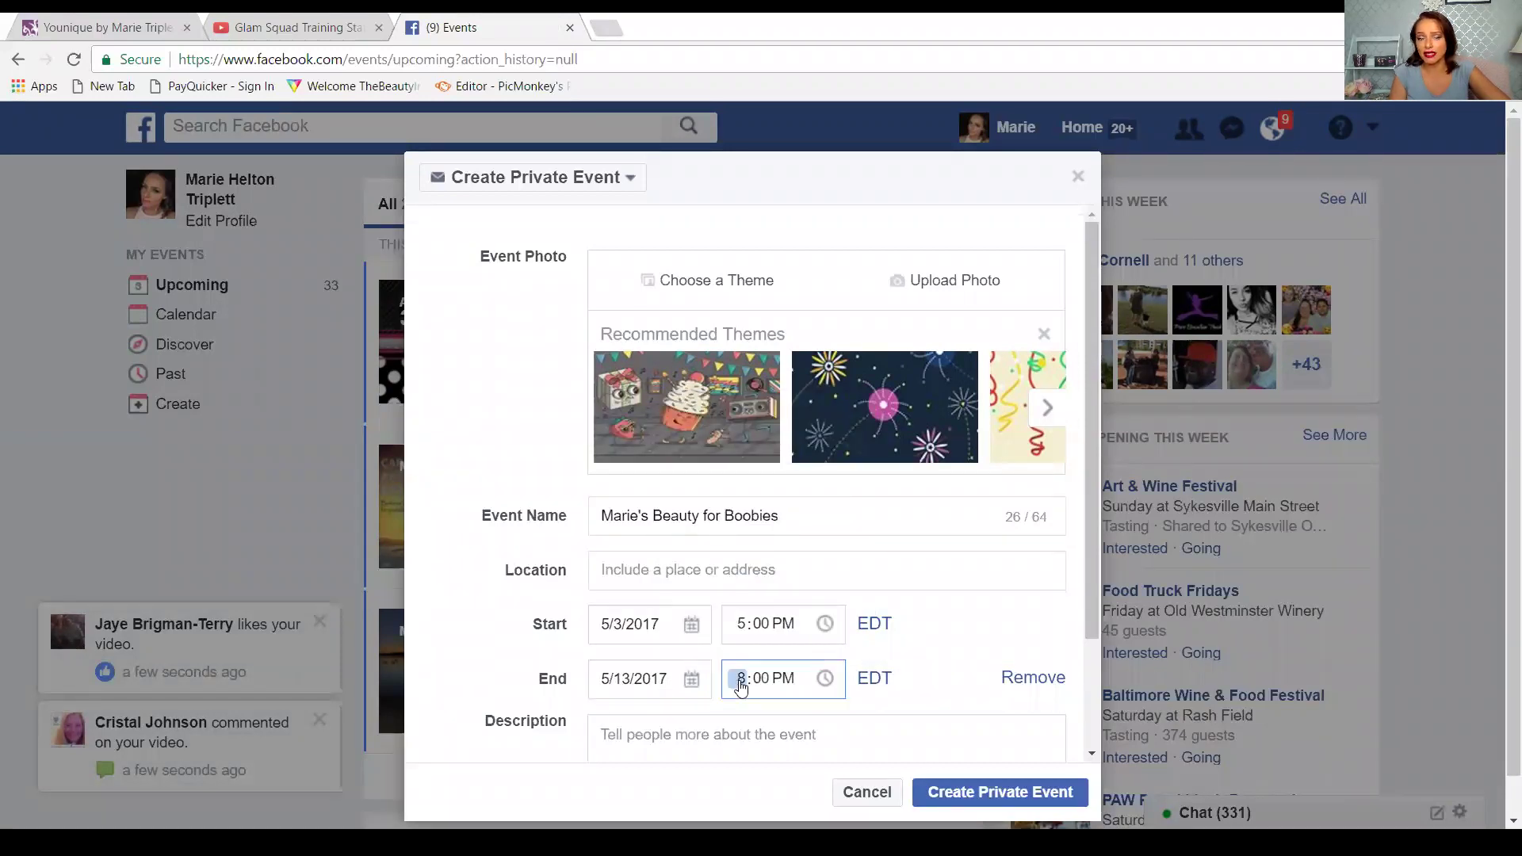
text(9)
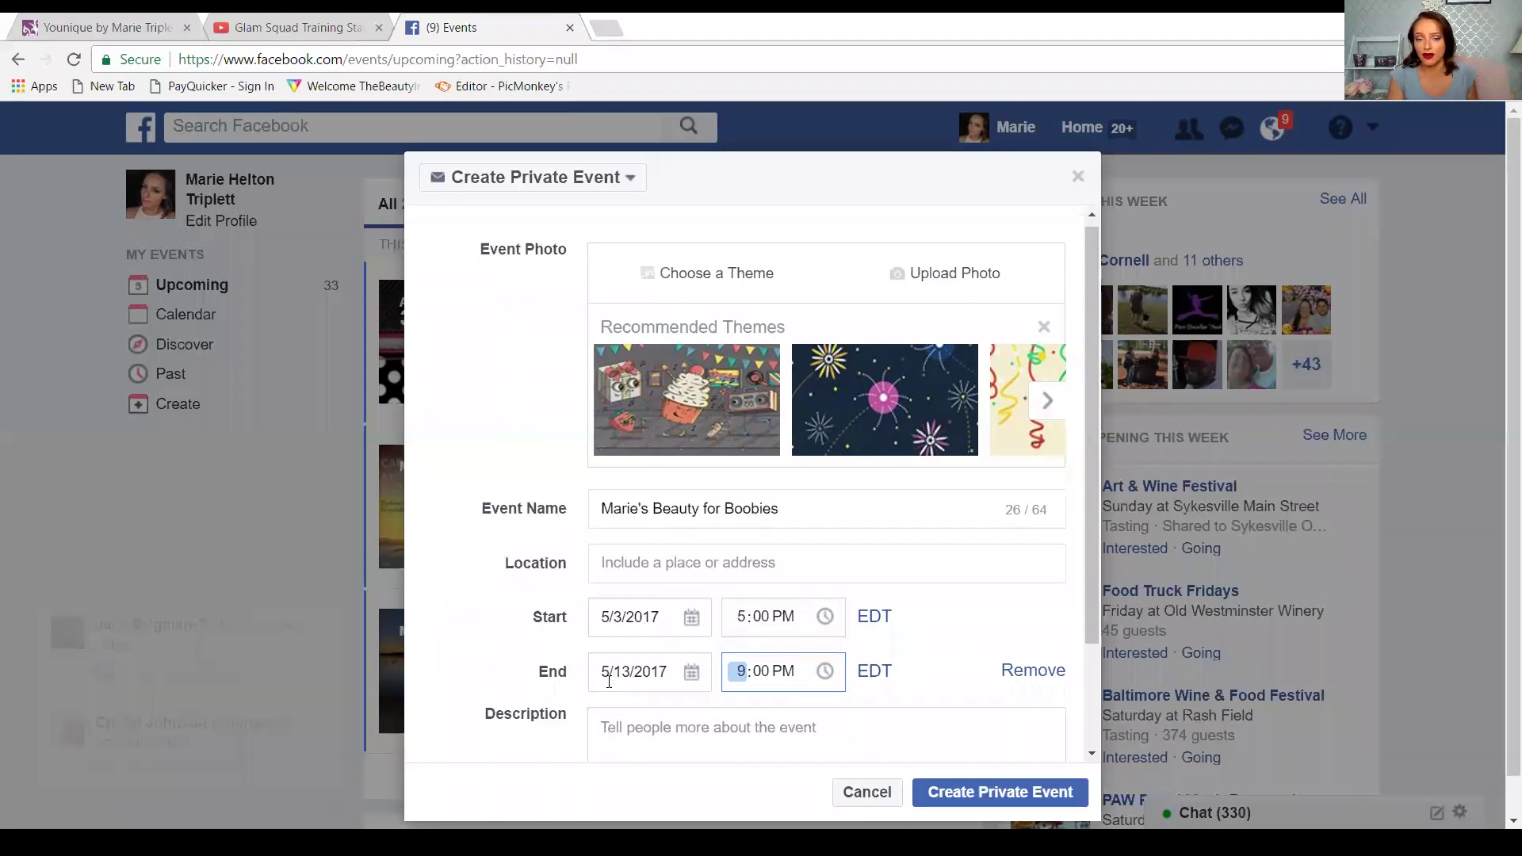
scroll(621, 686, down, 2)
click(650, 612)
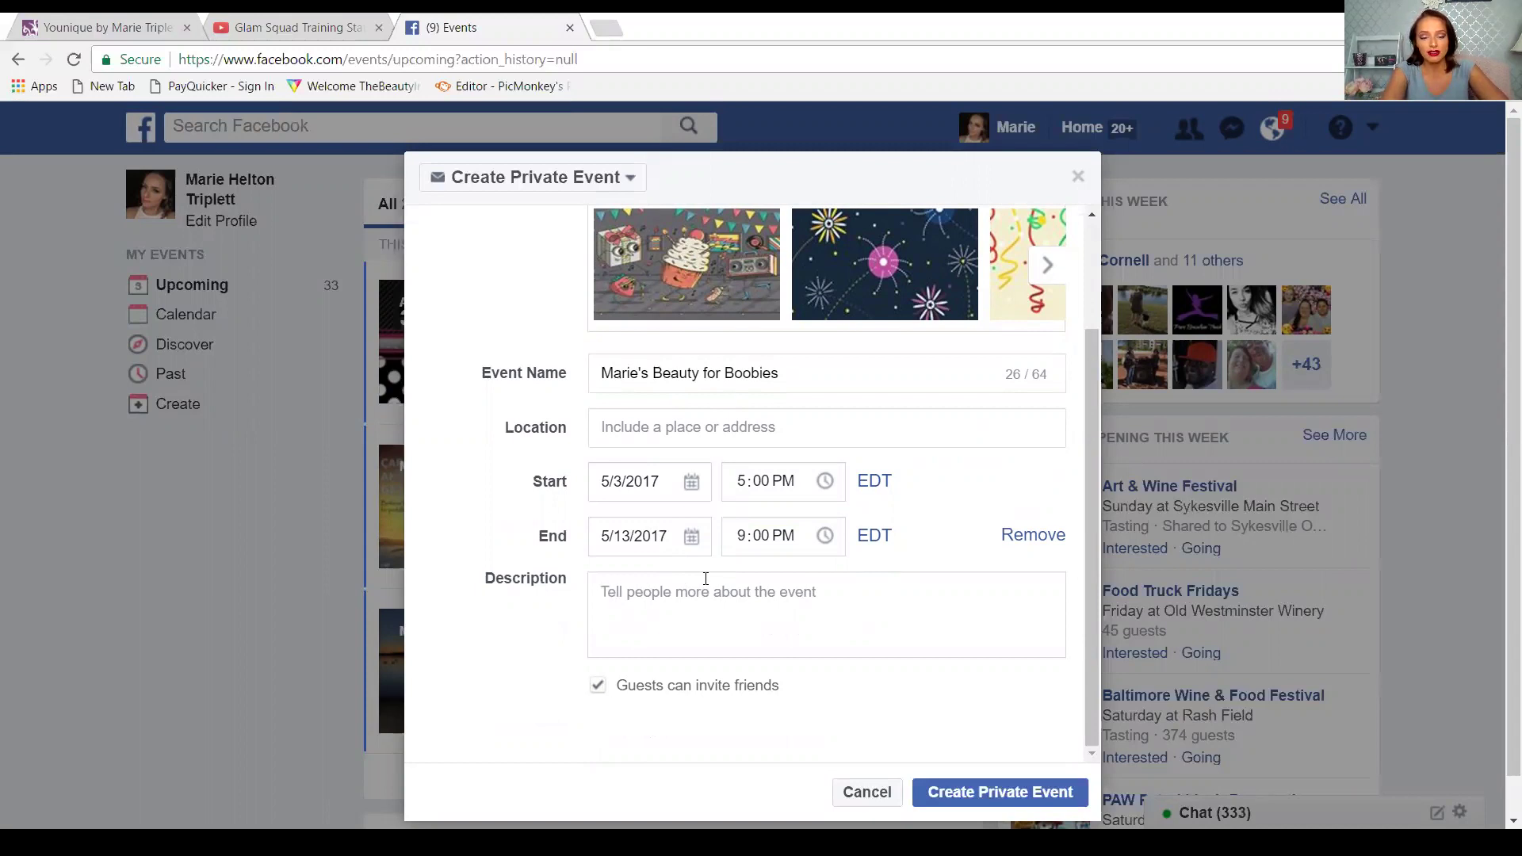
text(shop sho)
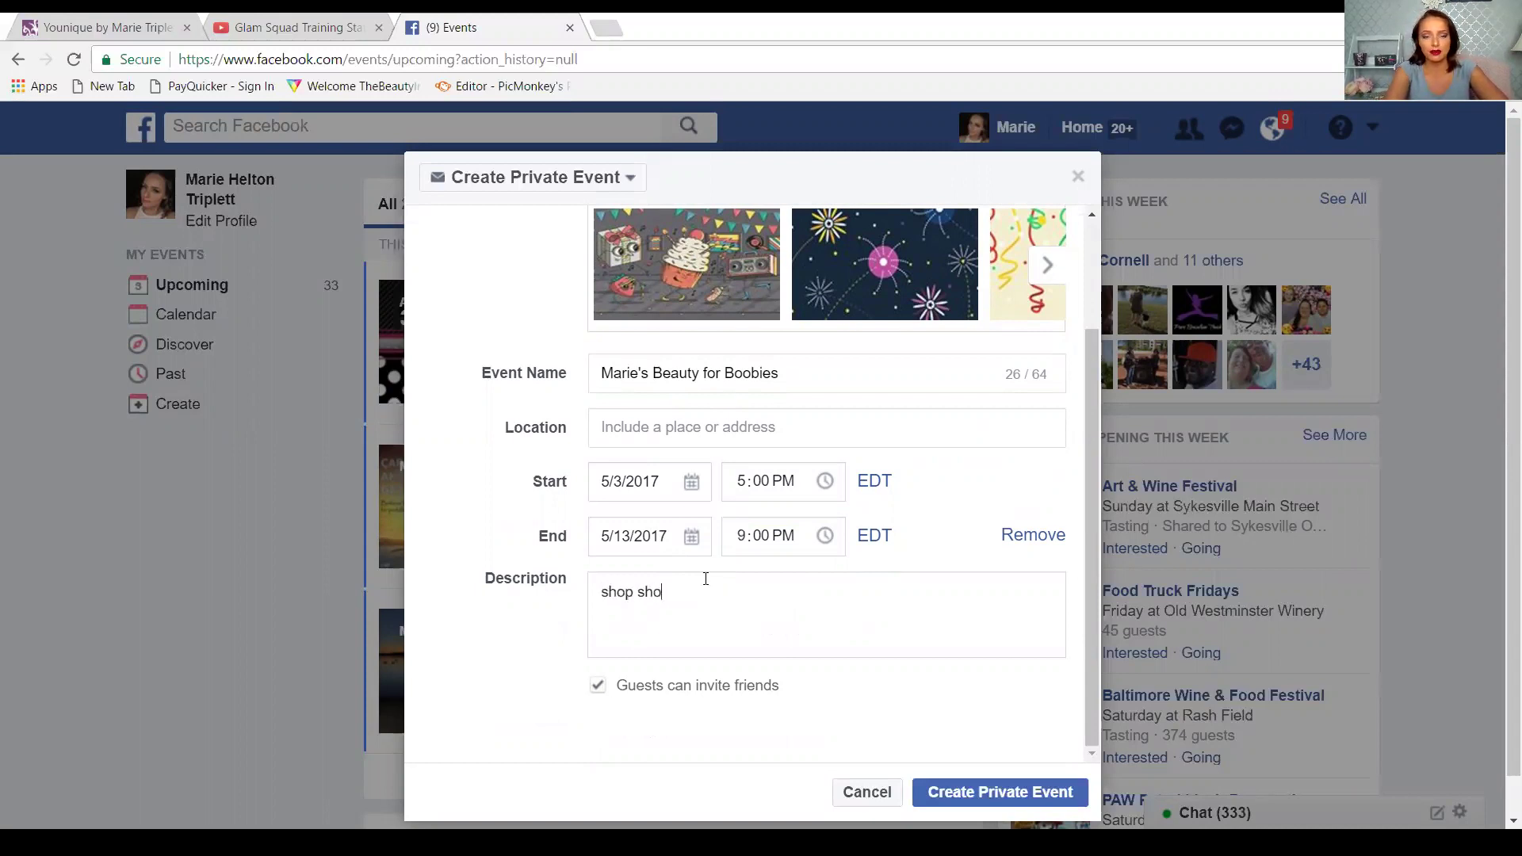
text(p & sho)
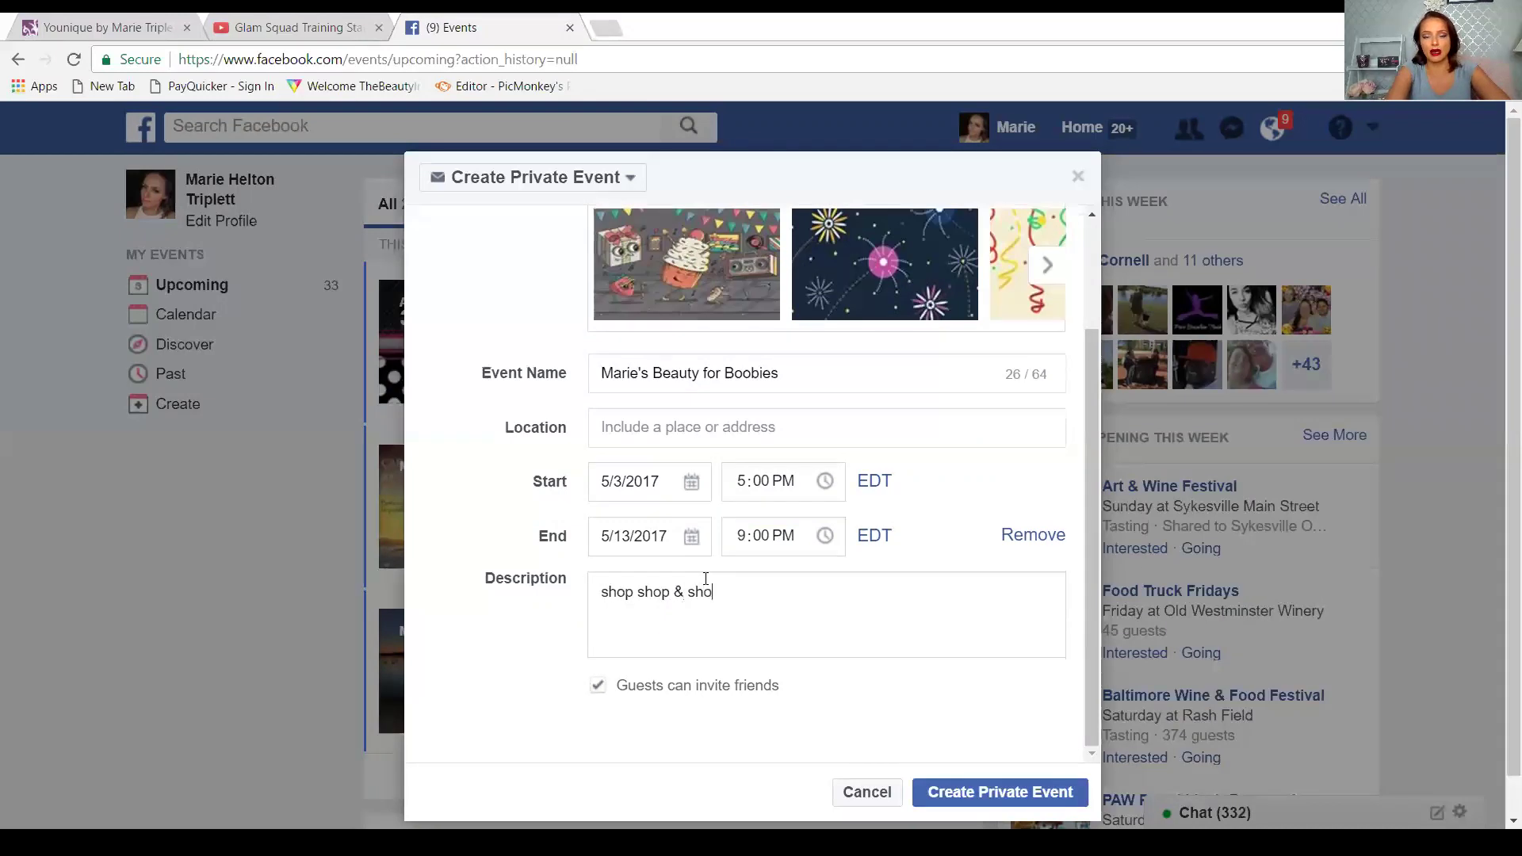
text(p some more.)
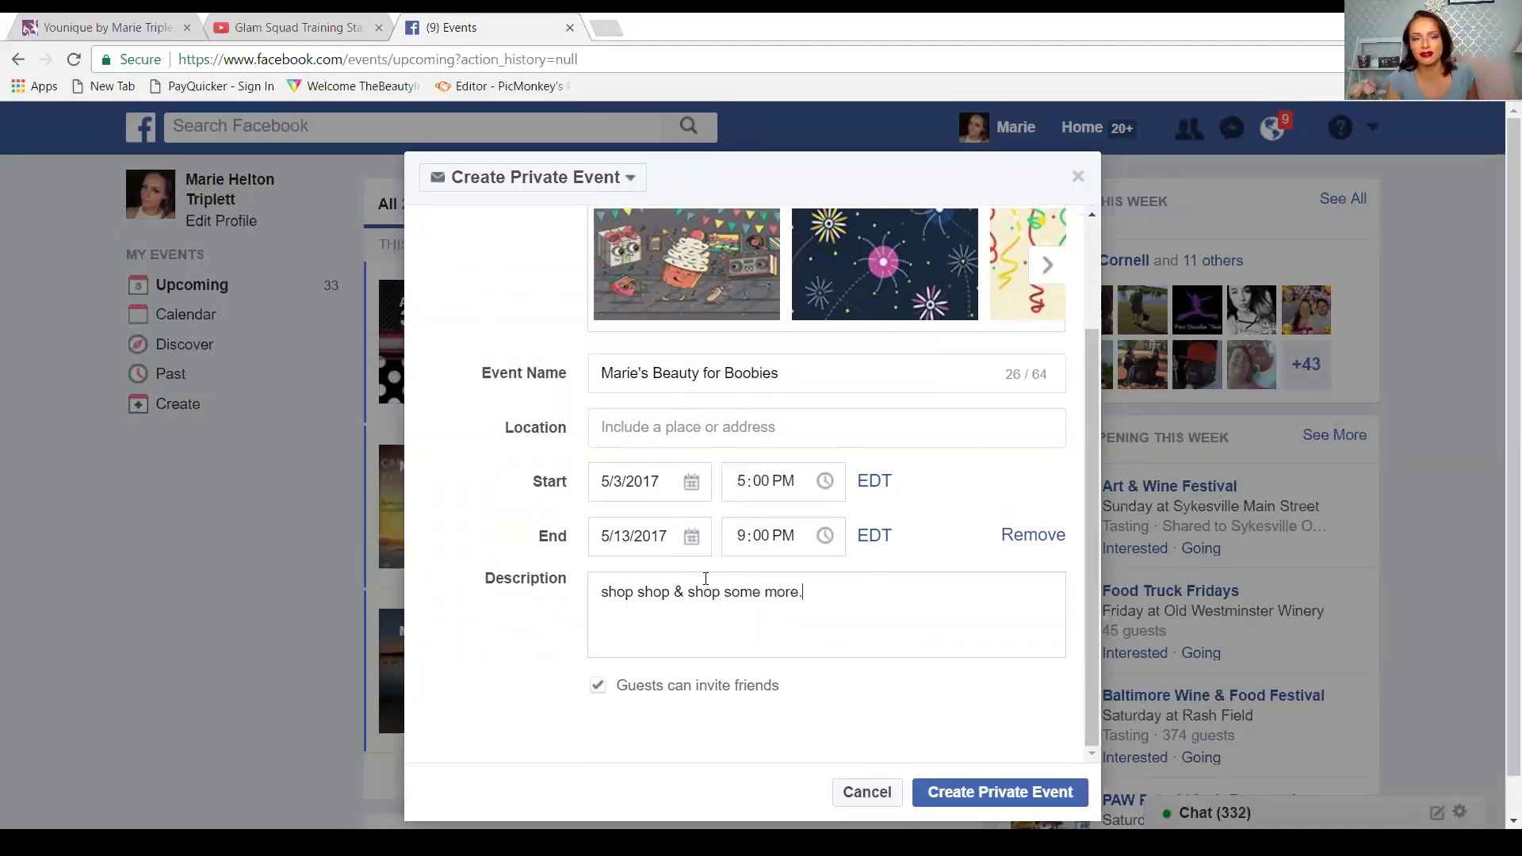
scroll(681, 400, up, 2)
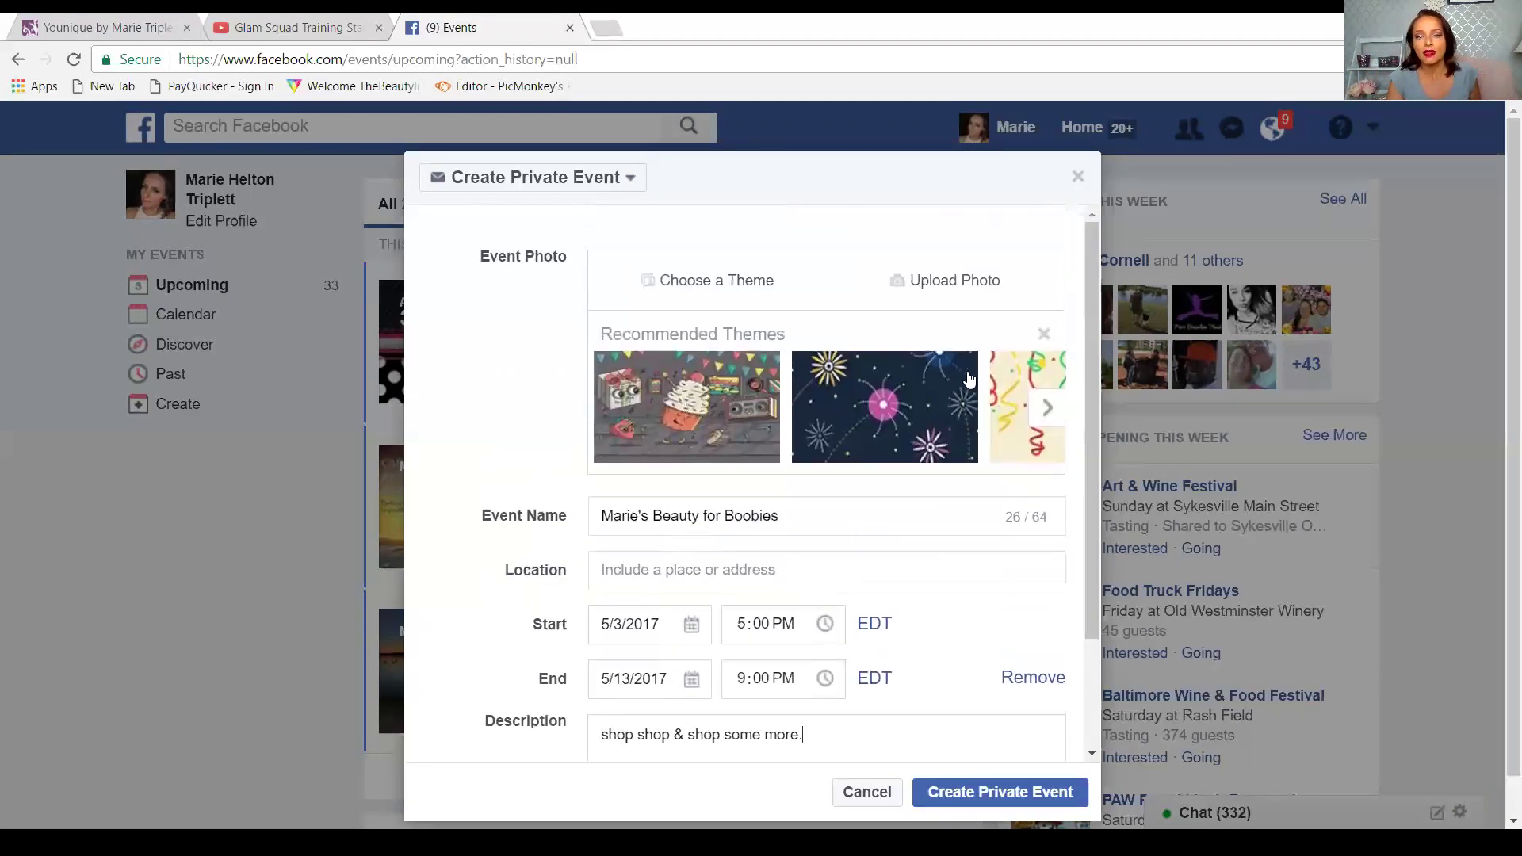
Step: Upload thumbnail_TheGlamSquad_FbGroupCover.jpg from Pictures as the event photo and submit the event
click(960, 288)
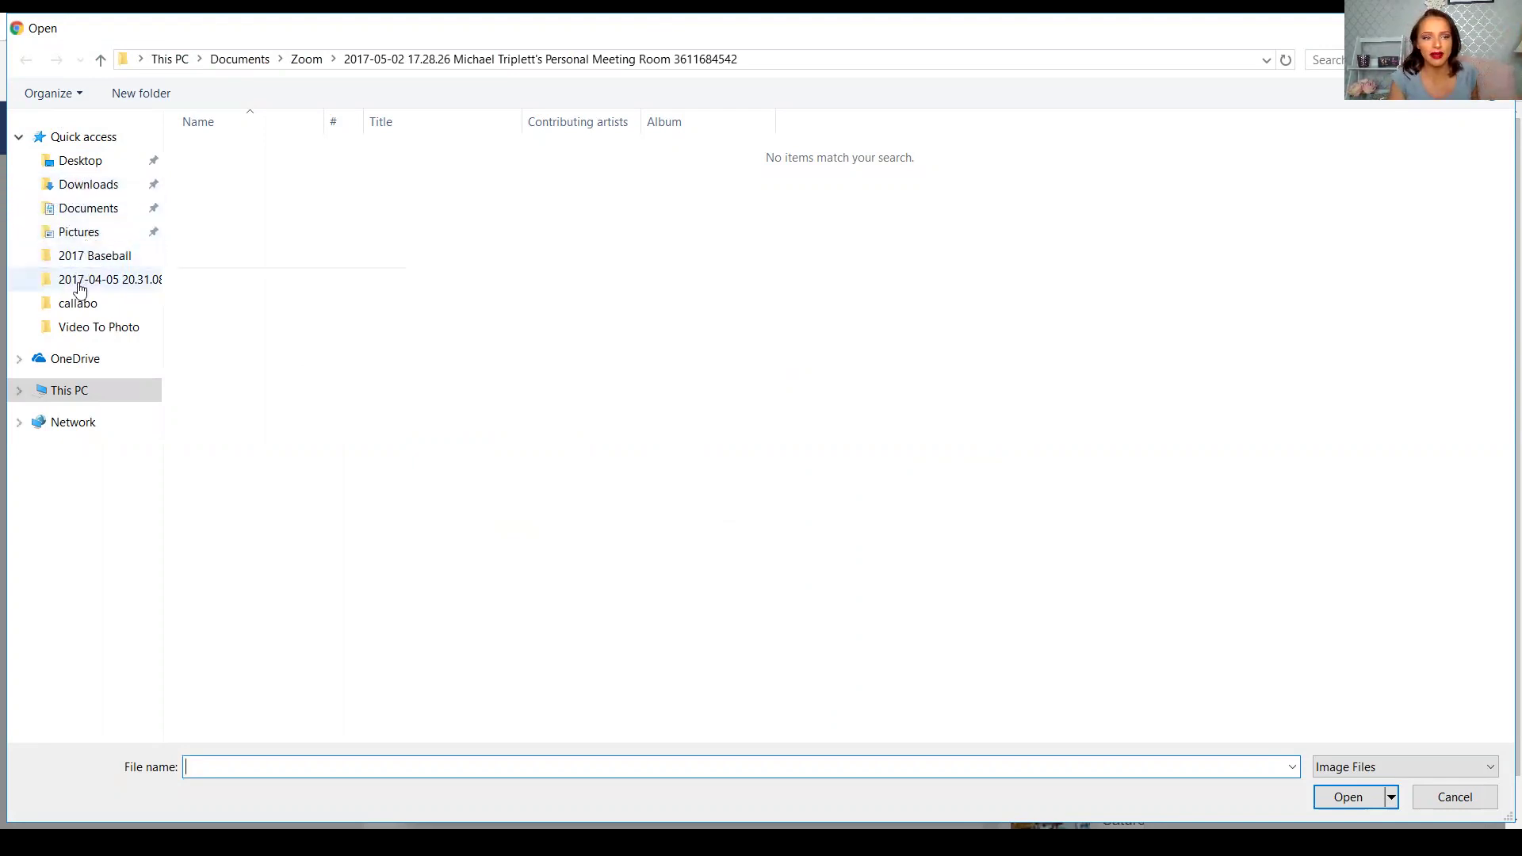
click(79, 235)
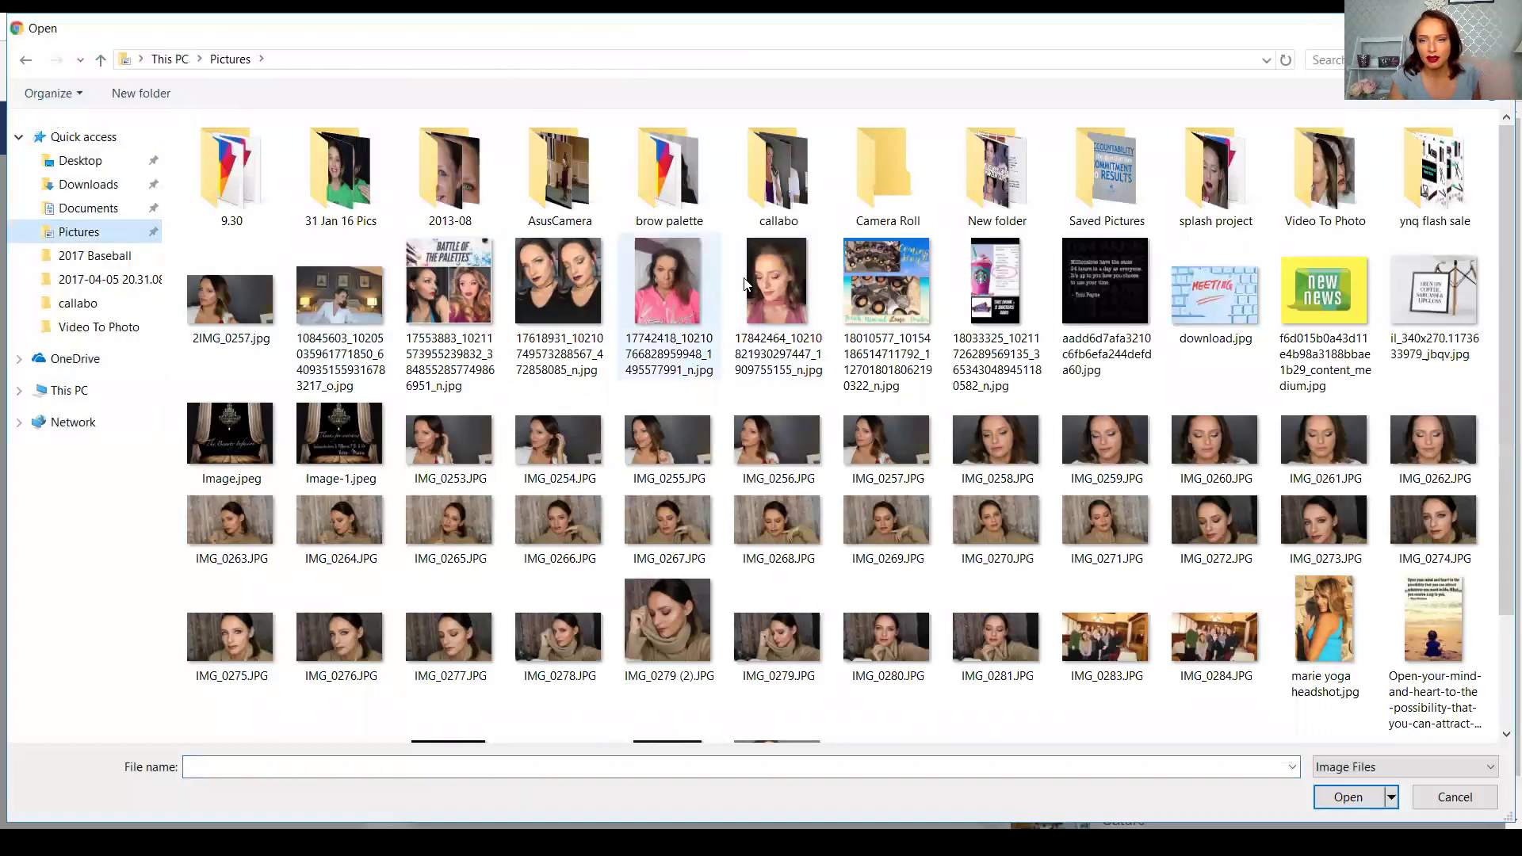
scroll(948, 341, down, 2)
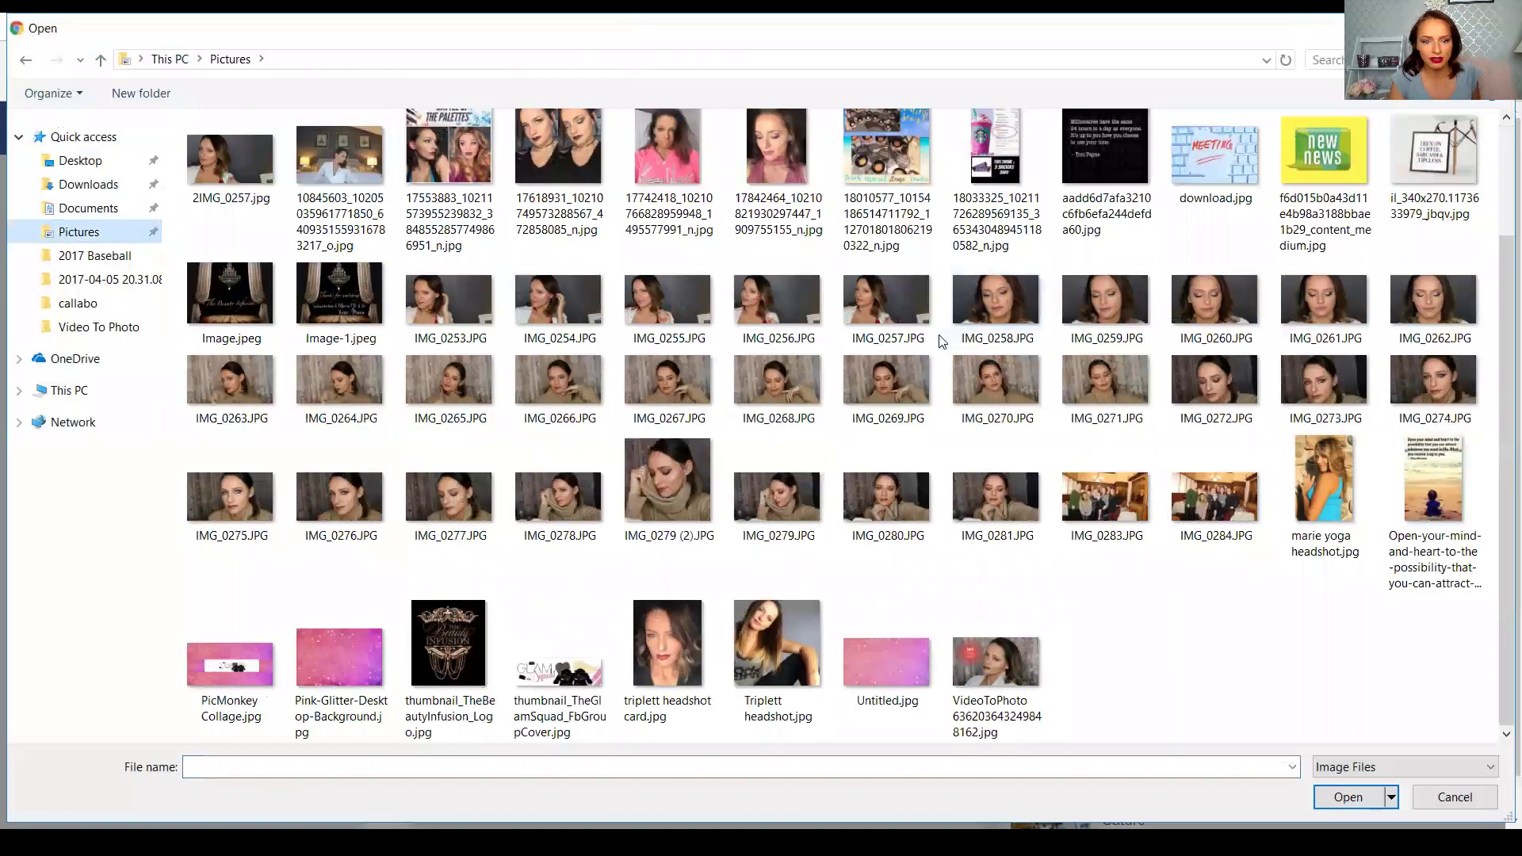
double_click(580, 678)
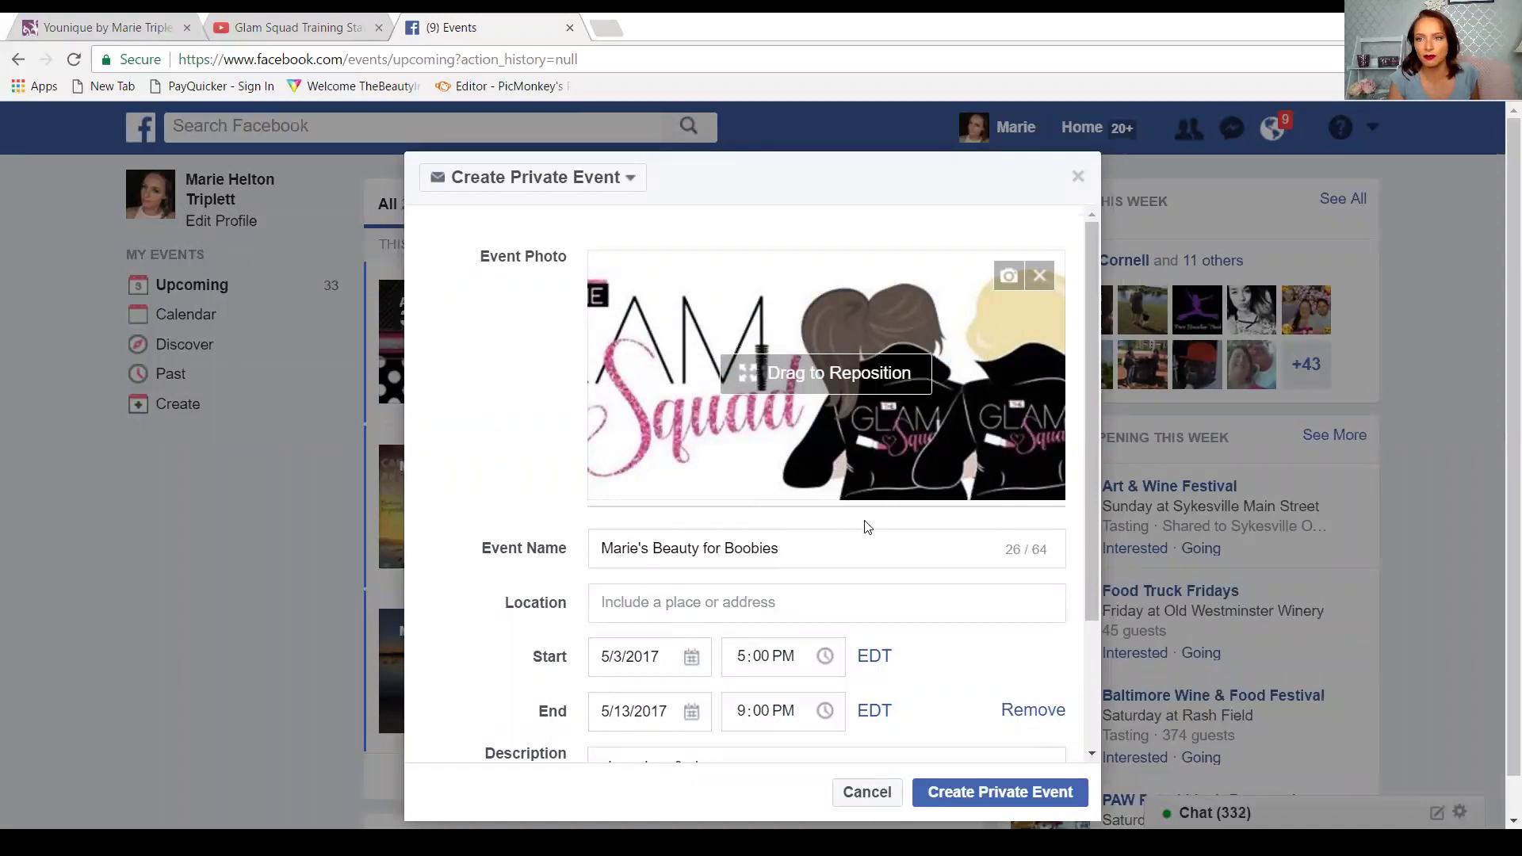
click(996, 793)
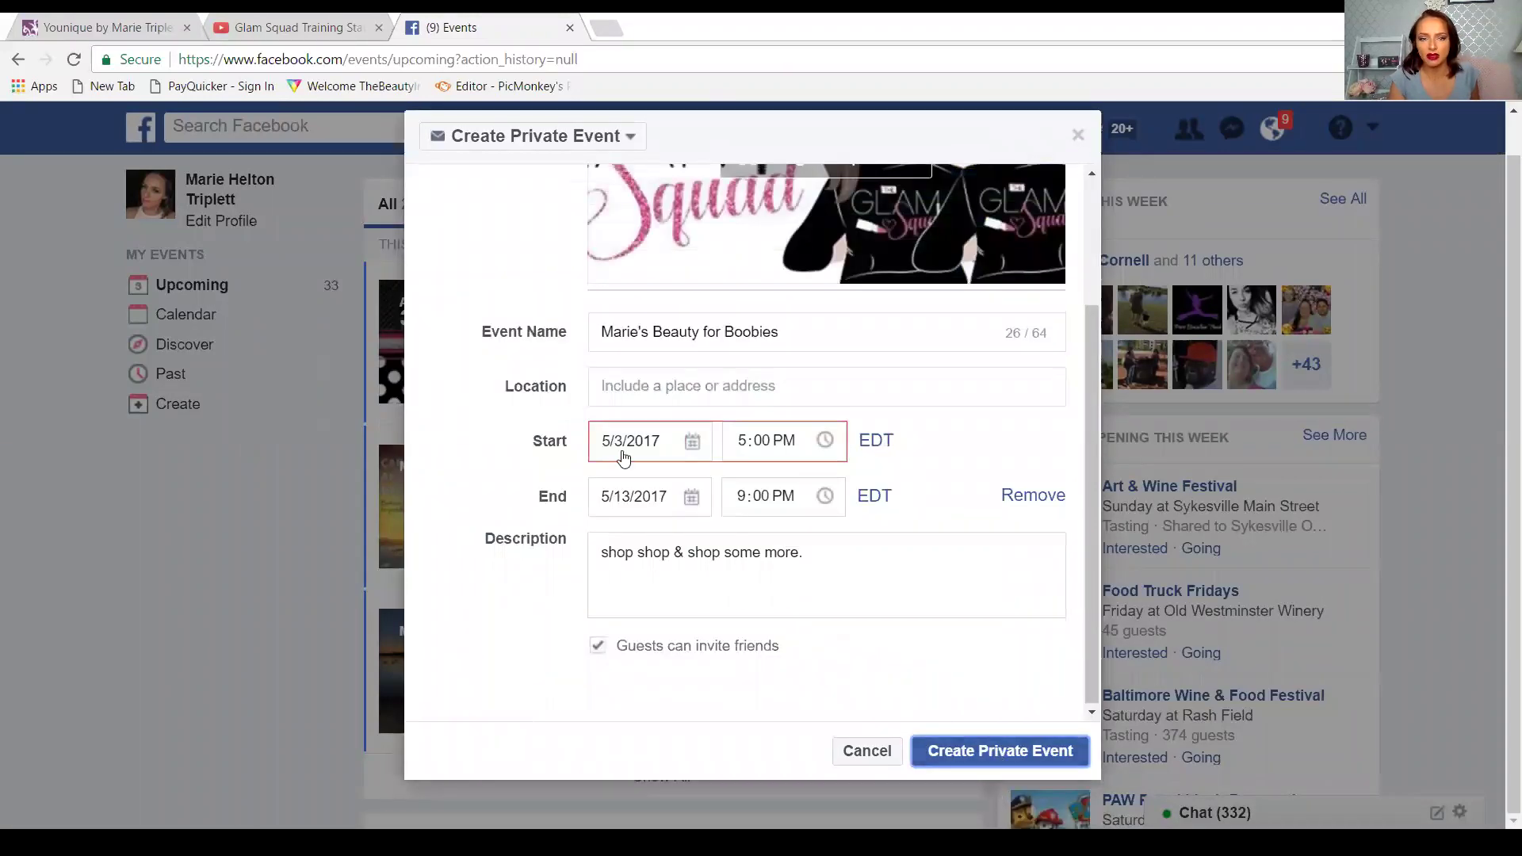
Step: Change the start hour to 6 to clear the past-time error, then create the event
mouse_move(626, 452)
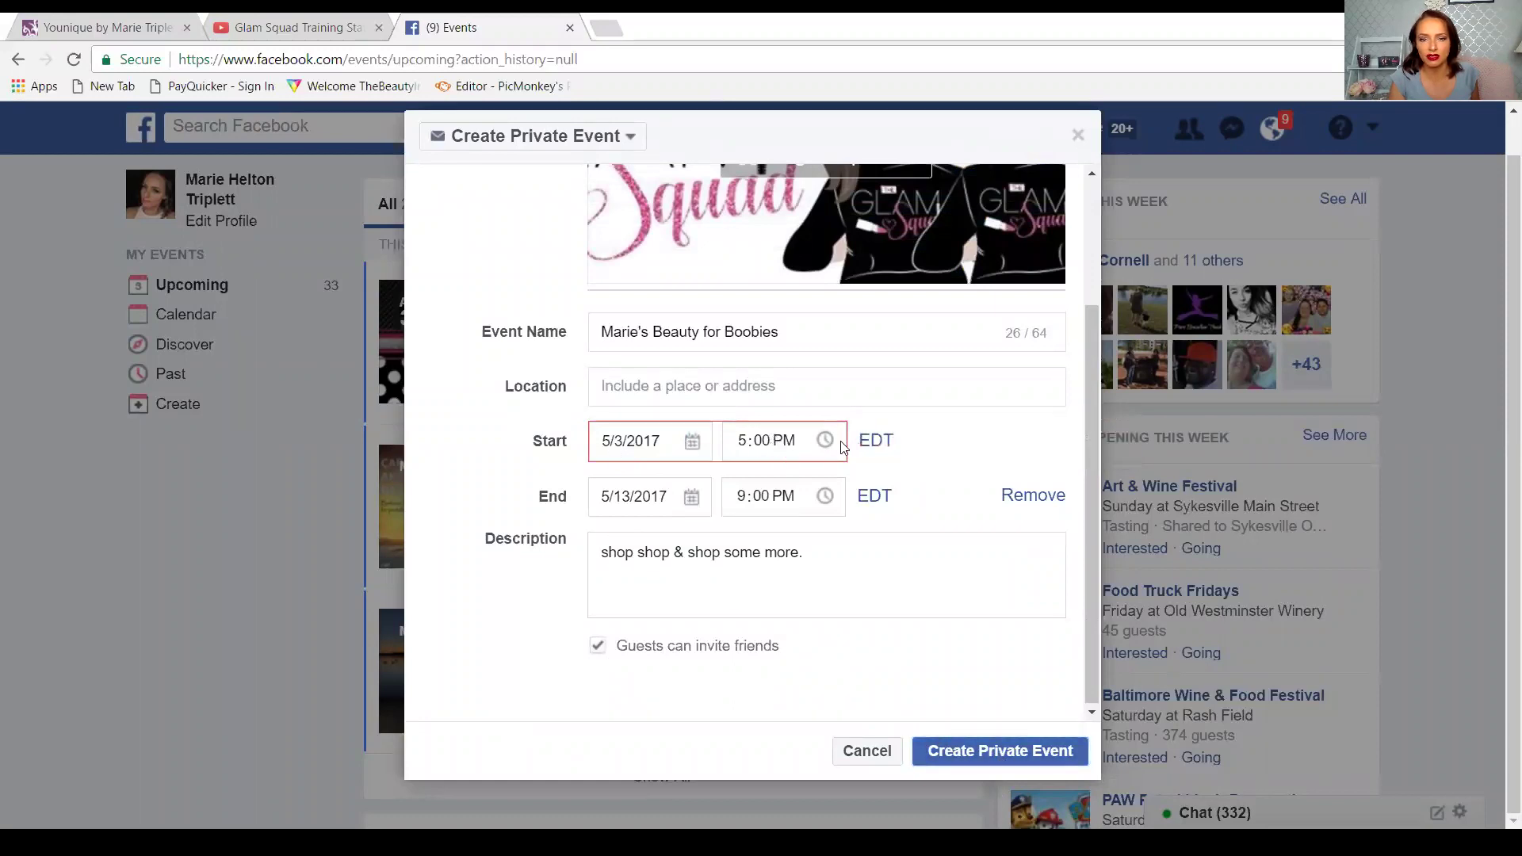
click(740, 447)
text(6)
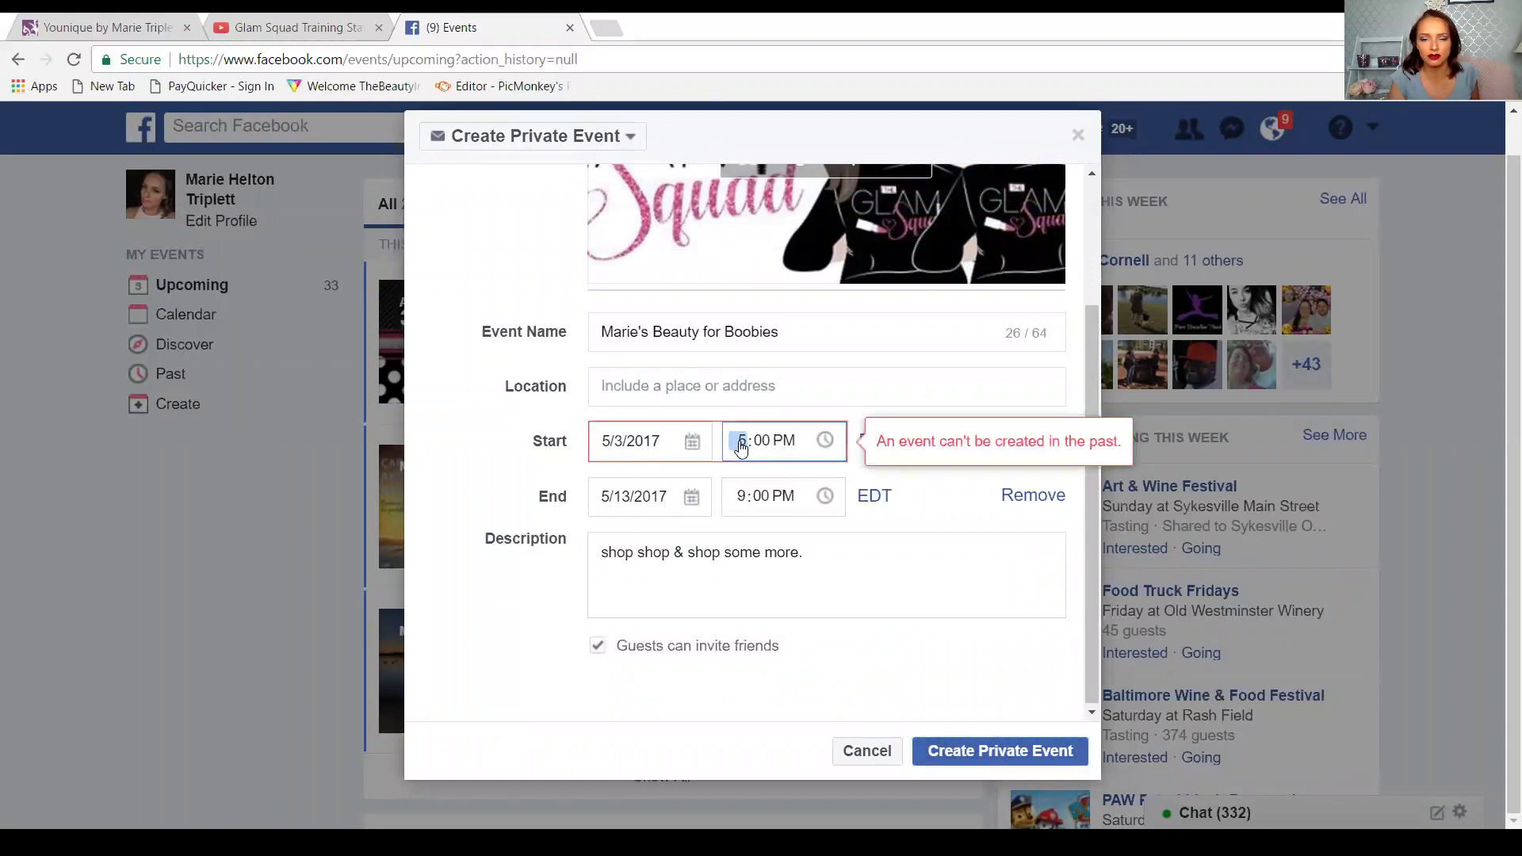
click(991, 747)
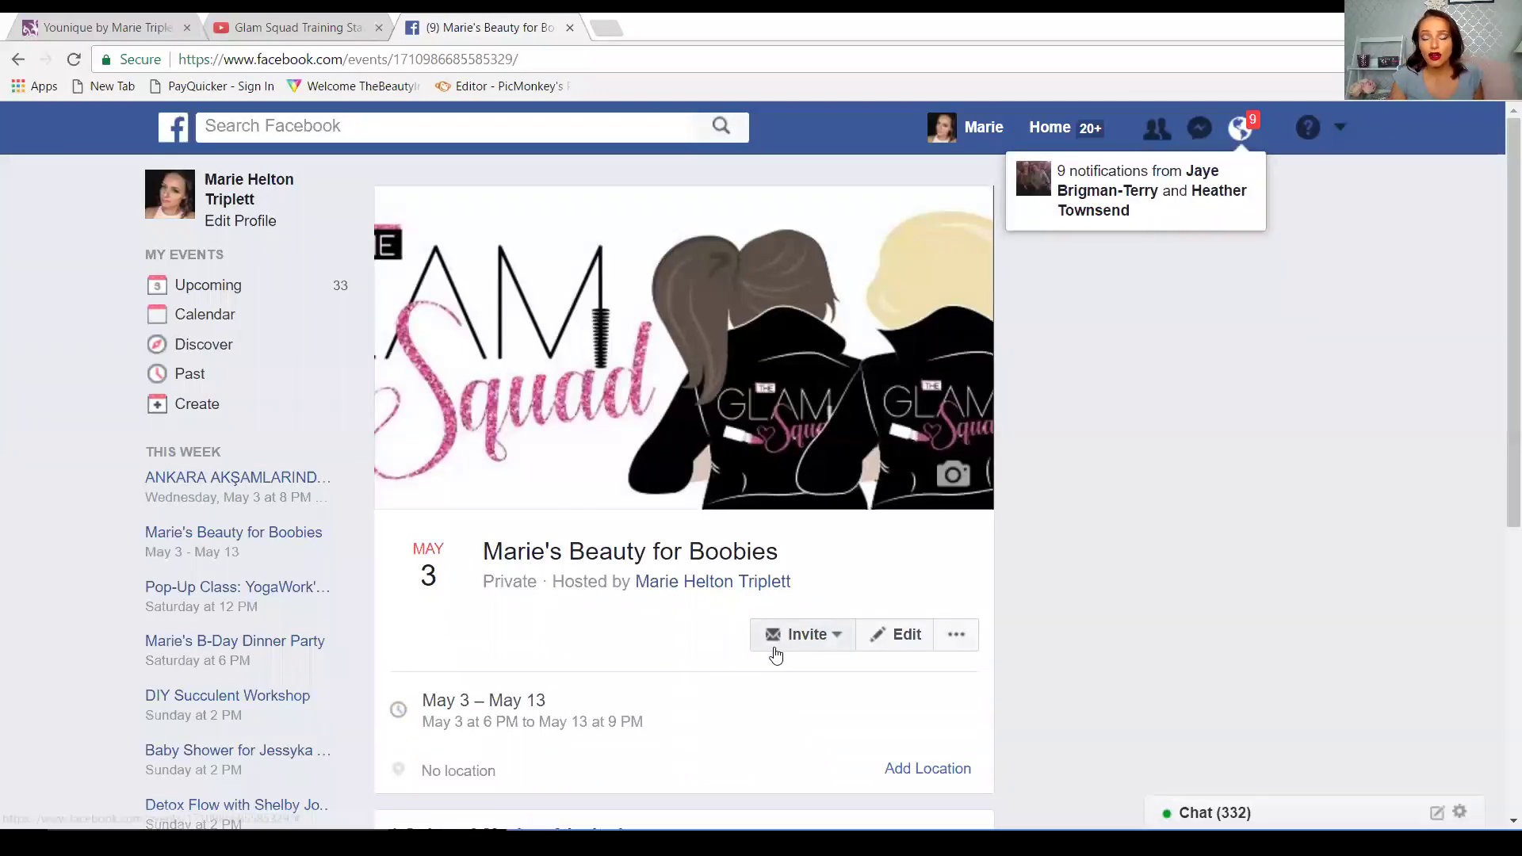
scroll(788, 695, down, 3)
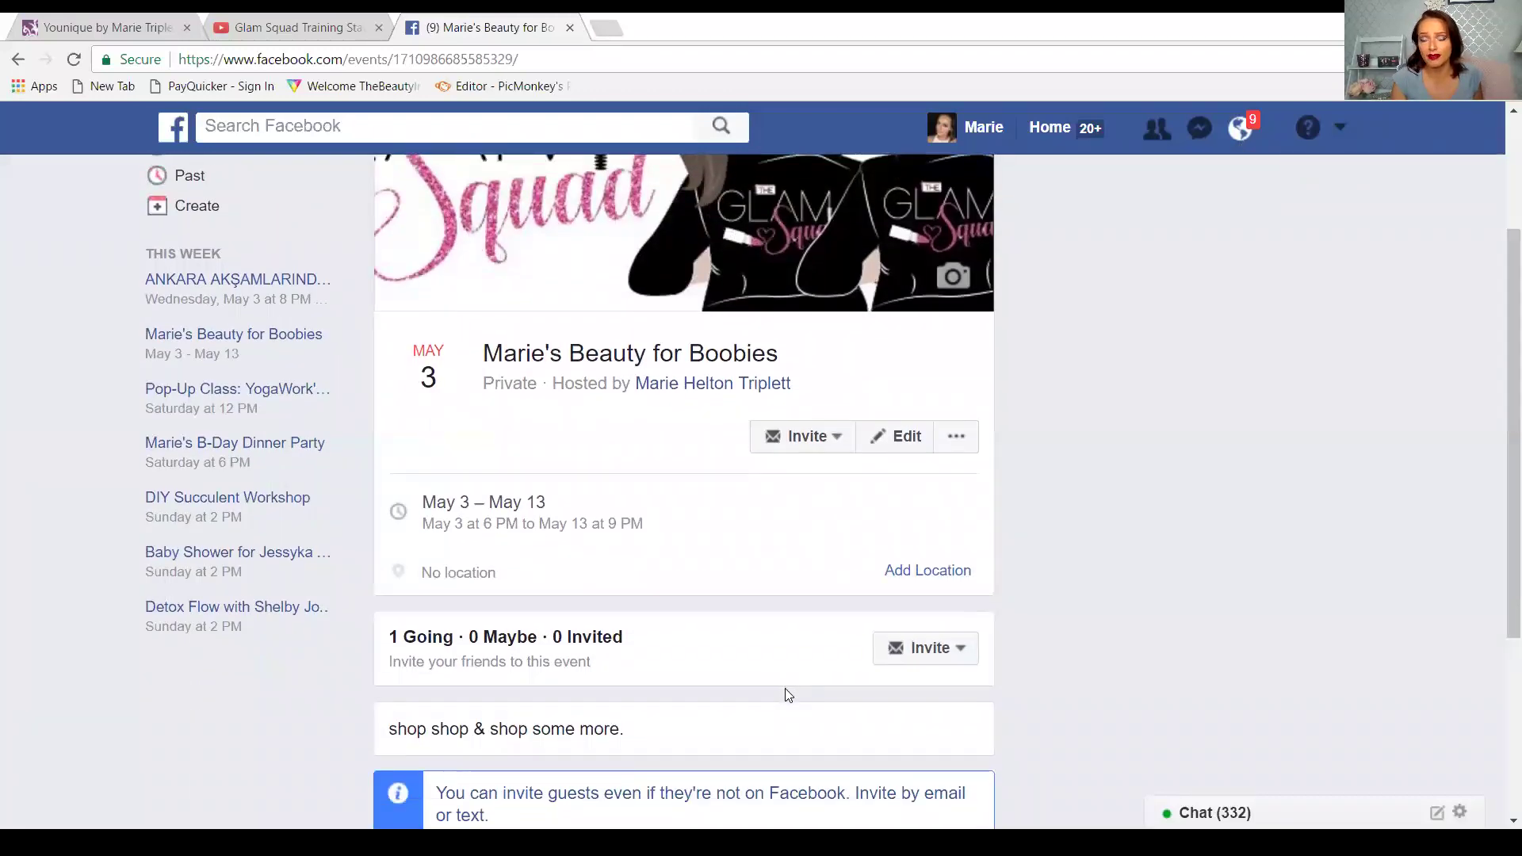
scroll(784, 690, down, 3)
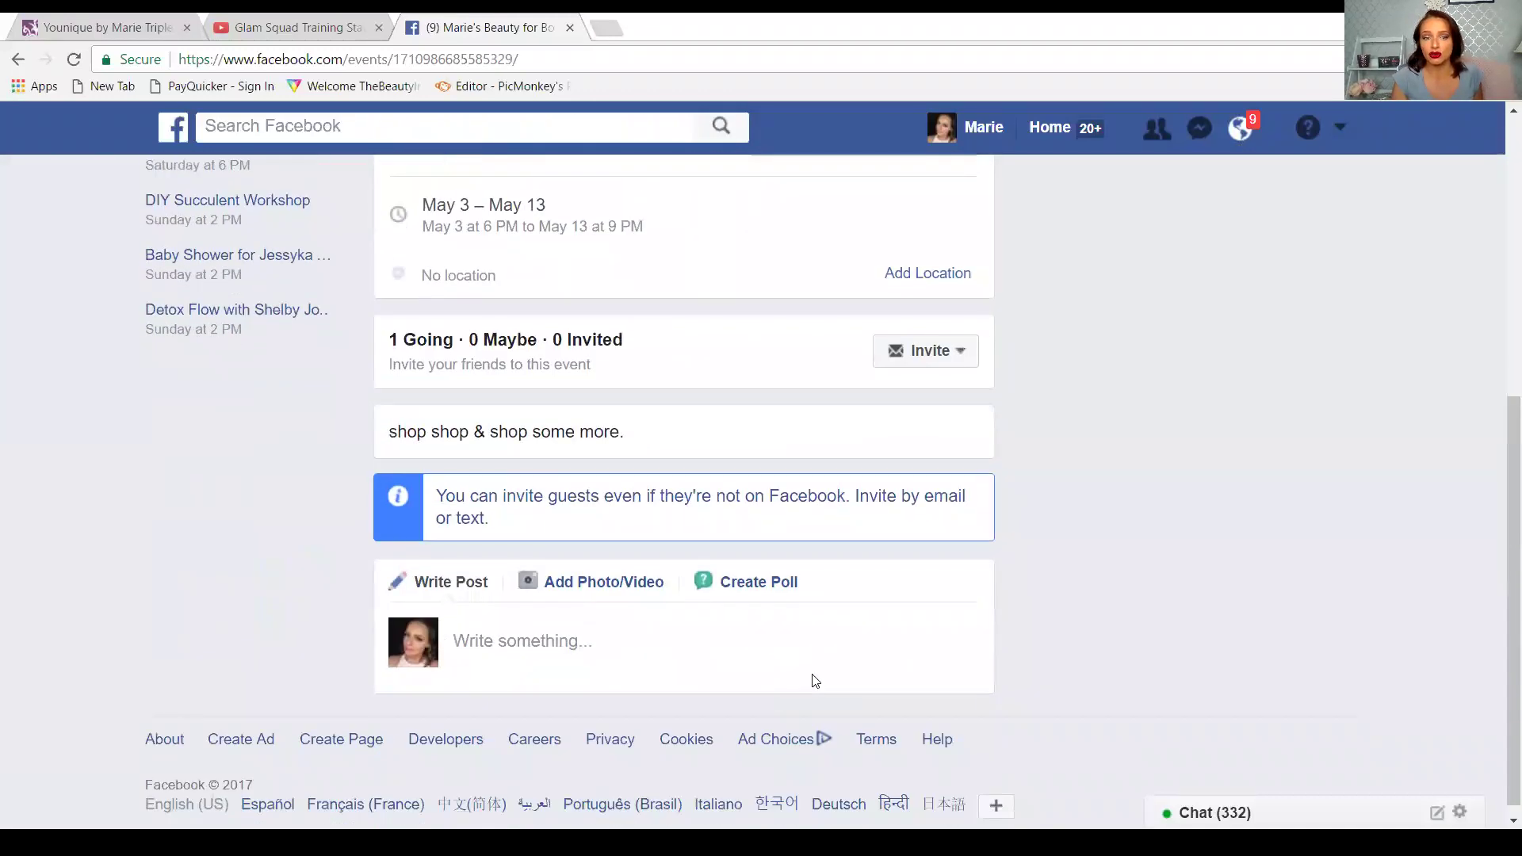
scroll(720, 419, up, 3)
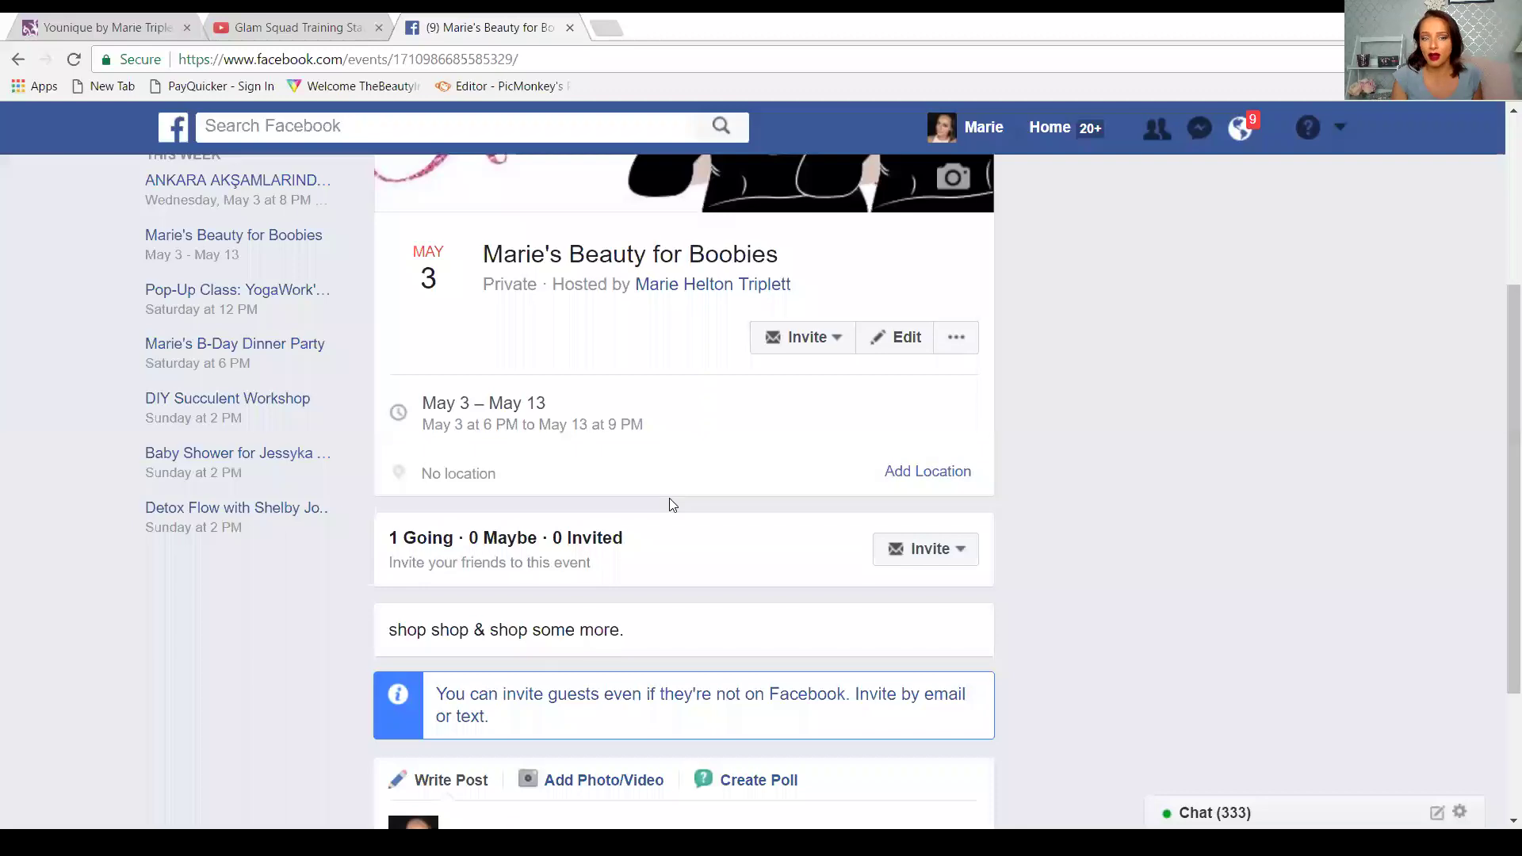
scroll(668, 500, down, 1)
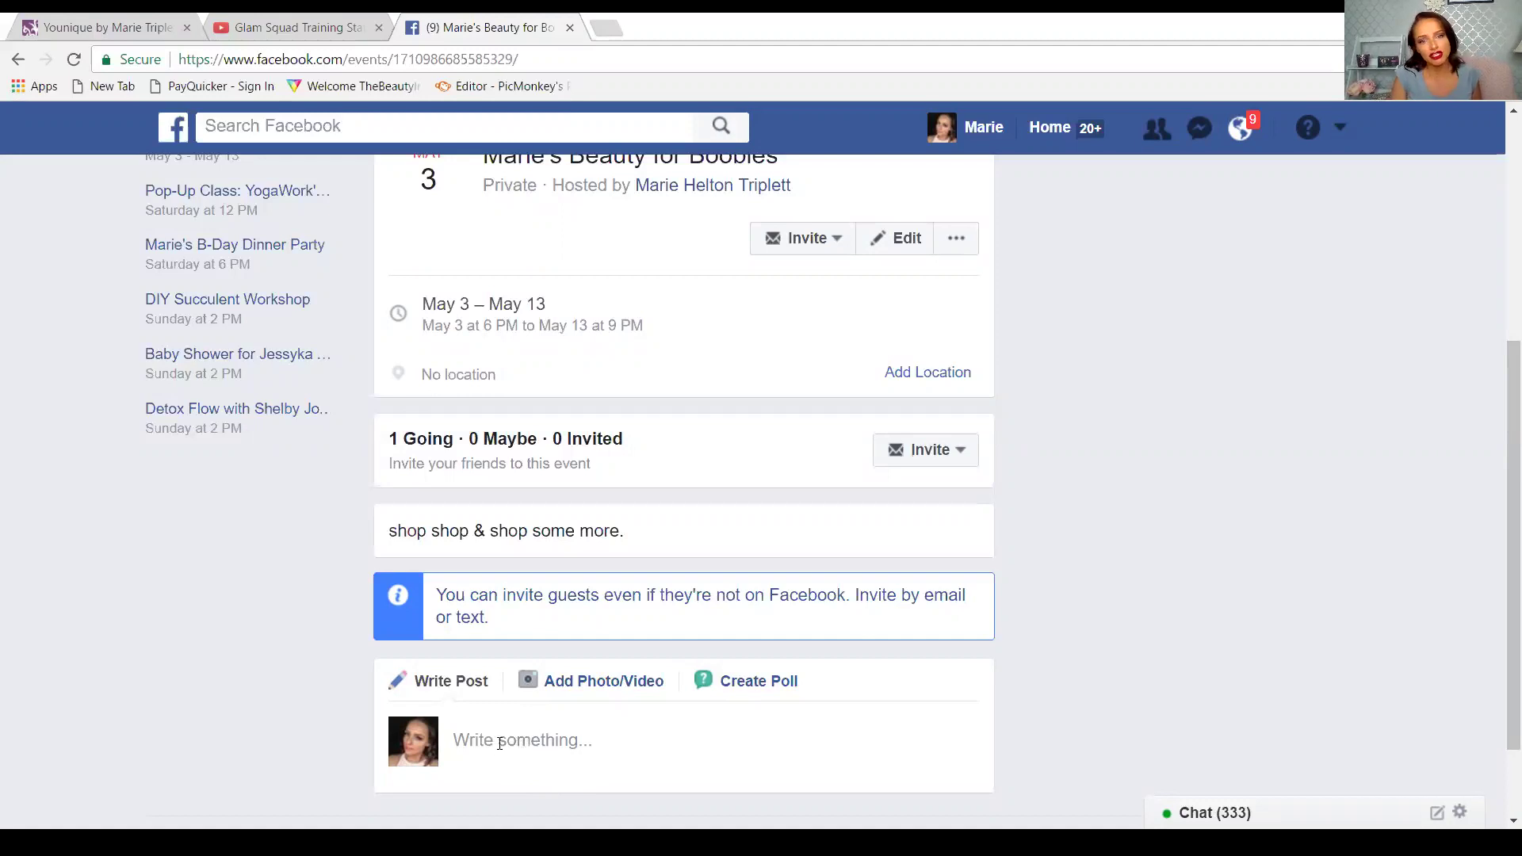
scroll(498, 740, up, 5)
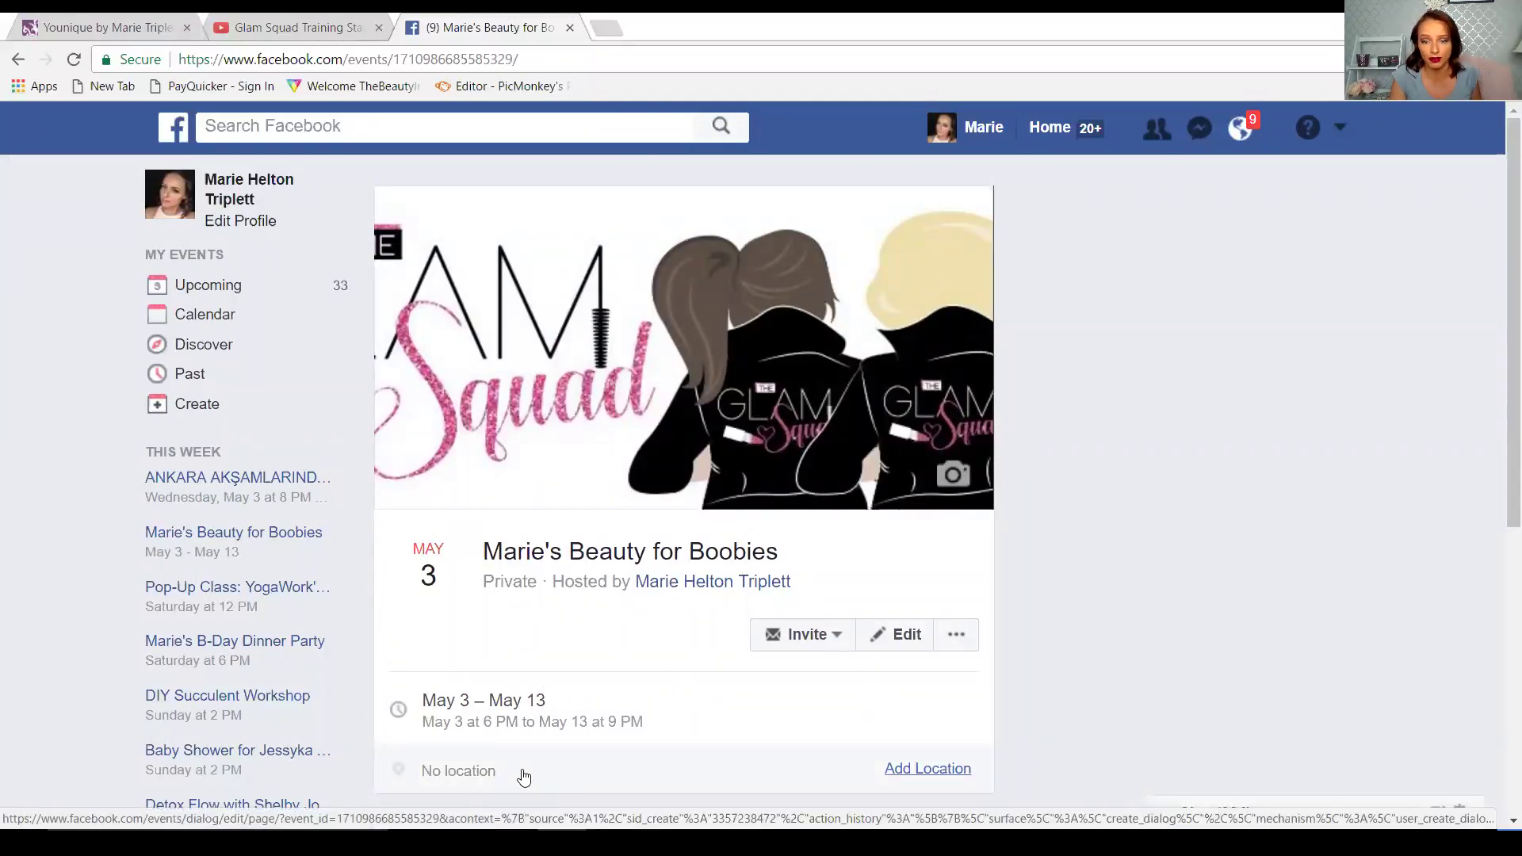
scroll(525, 773, down, 3)
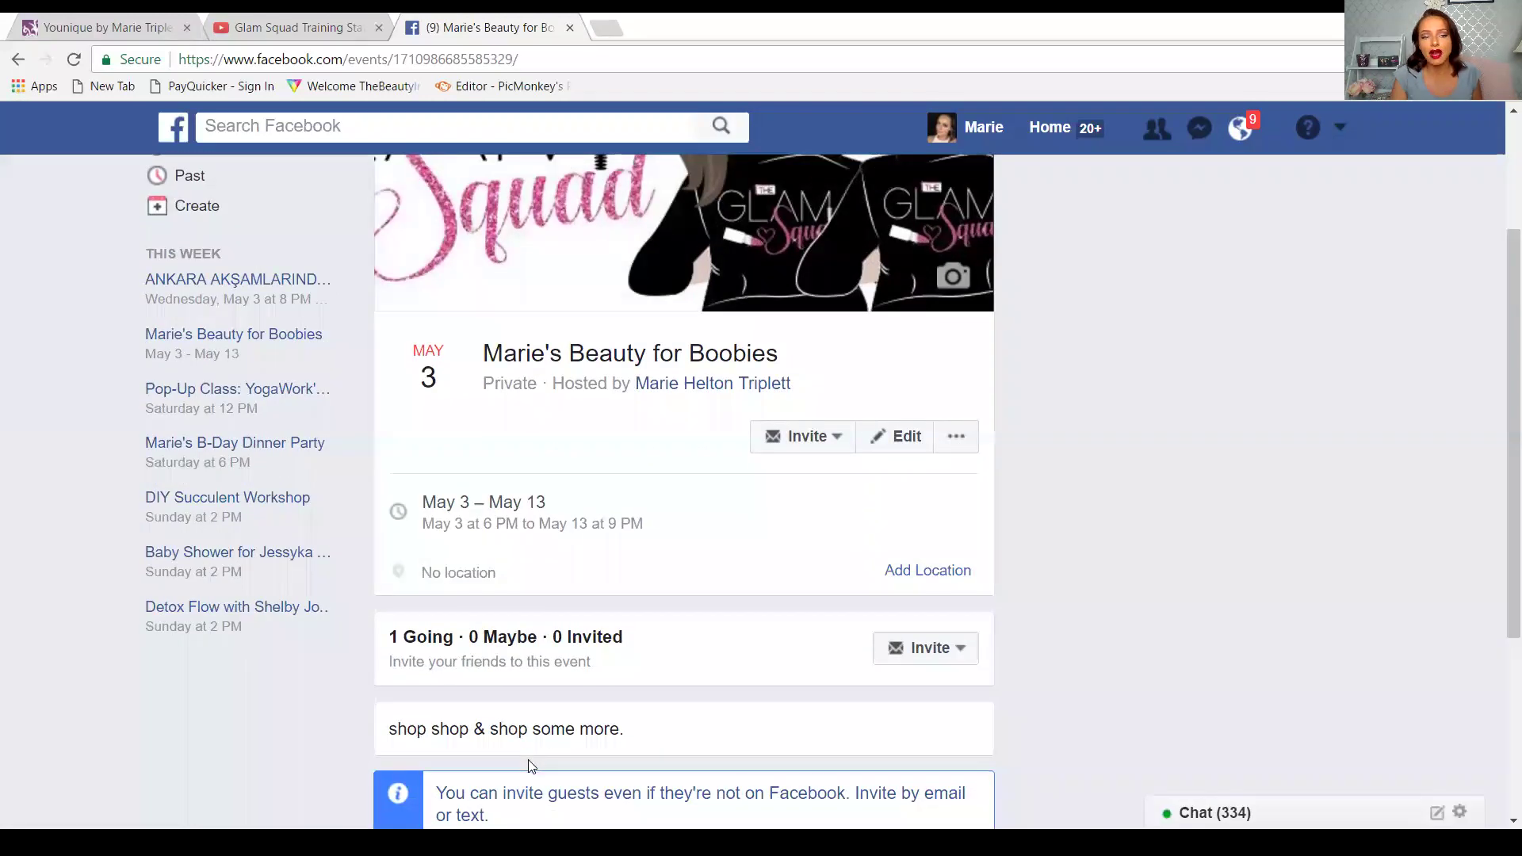
scroll(531, 766, down, 3)
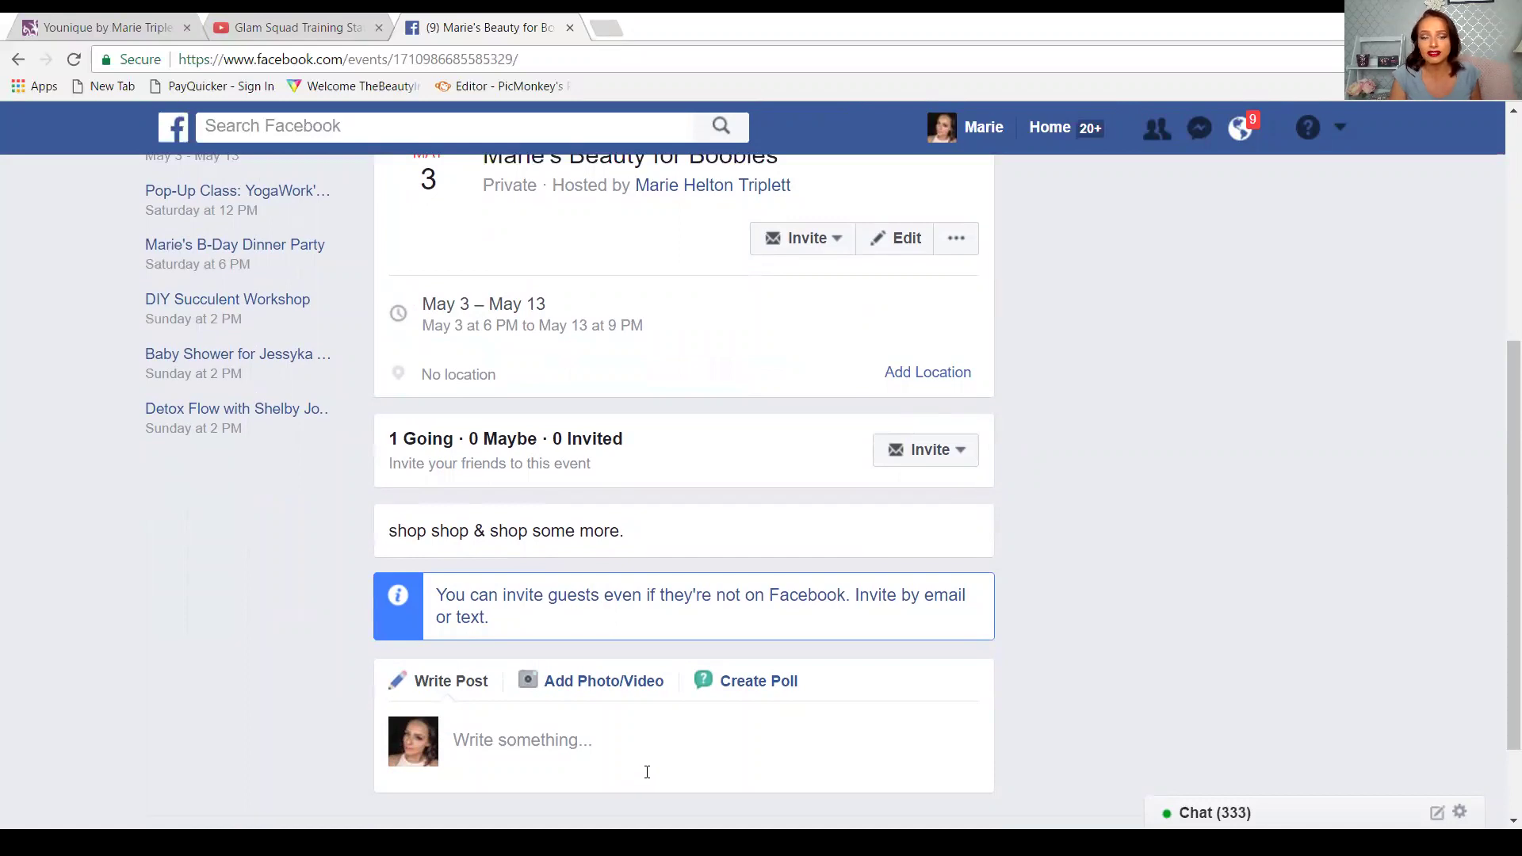
scroll(648, 772, up, 6)
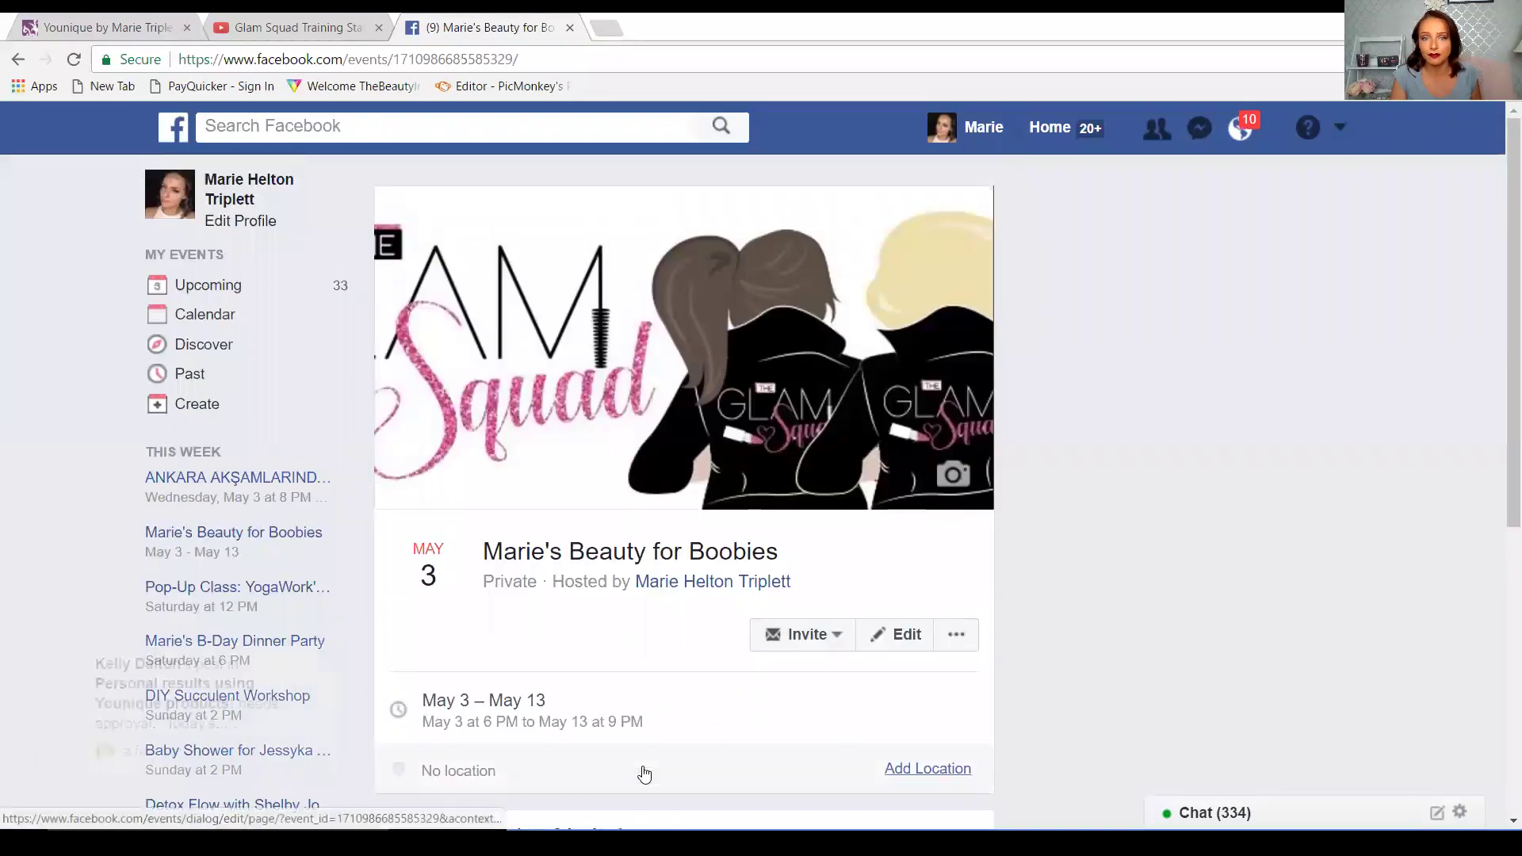